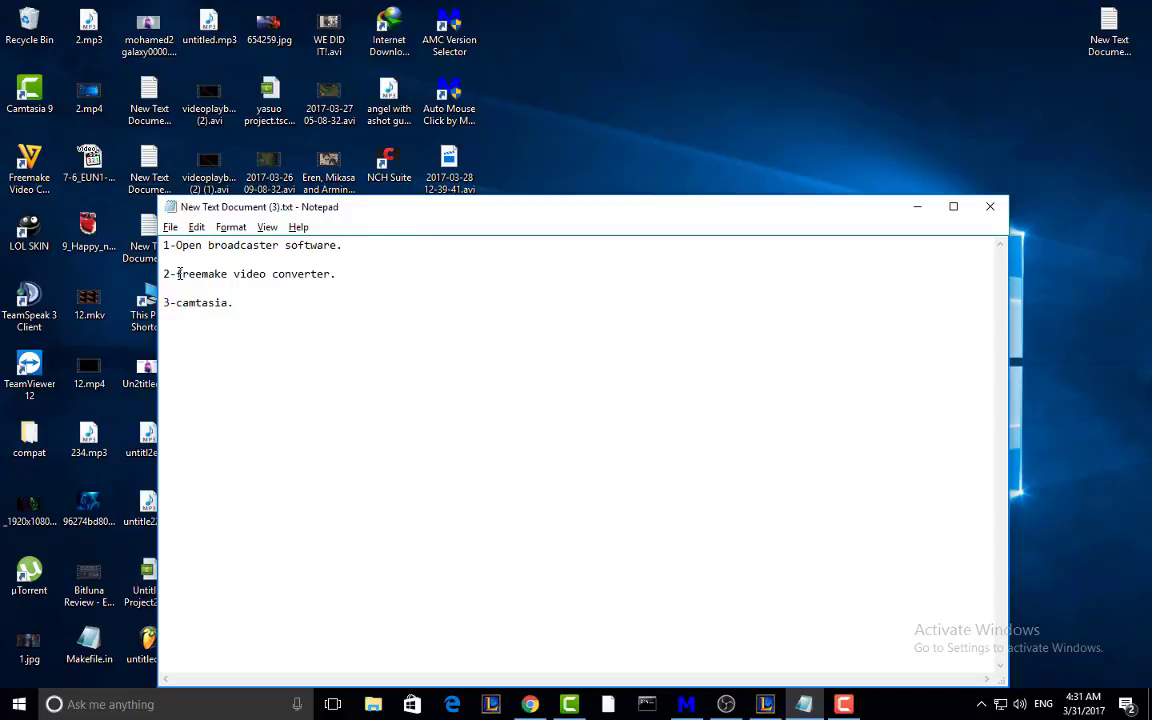
# Step: Change the third item in the software list to "camtasia studio 9." and minimize the note
pyautogui.moveTo(178, 273); pyautogui.dragTo(339, 275)
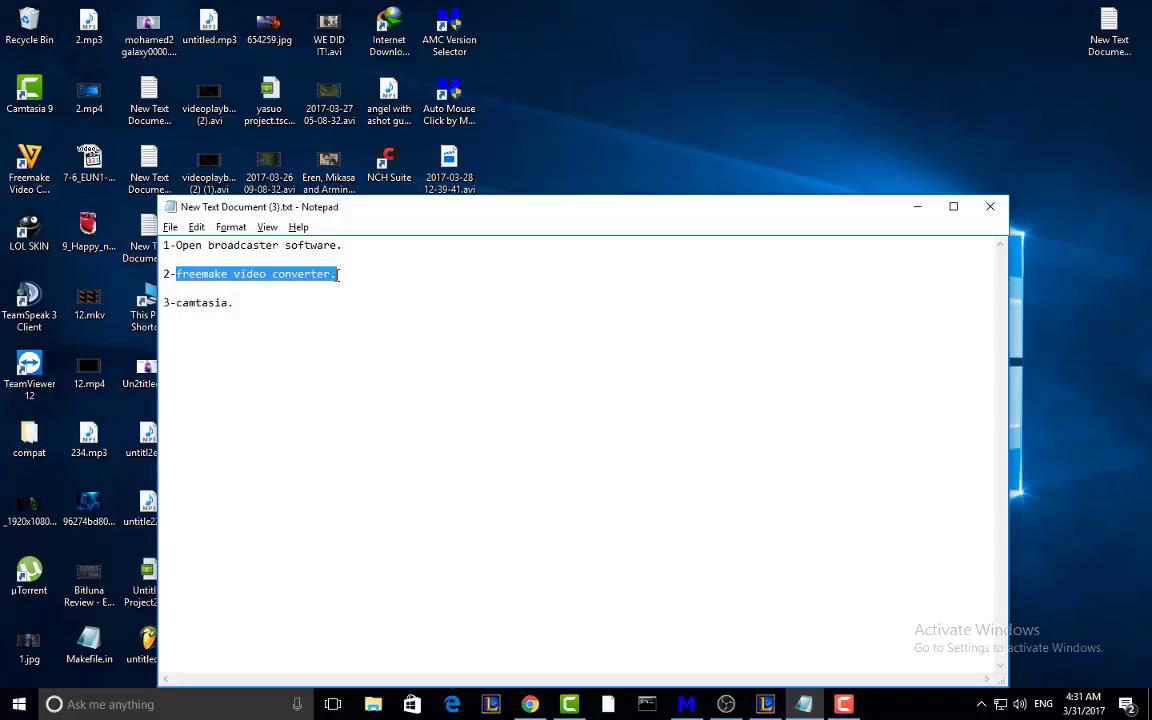
pyautogui.moveTo(176, 303); pyautogui.dragTo(224, 303)
pyautogui.click(257, 328)
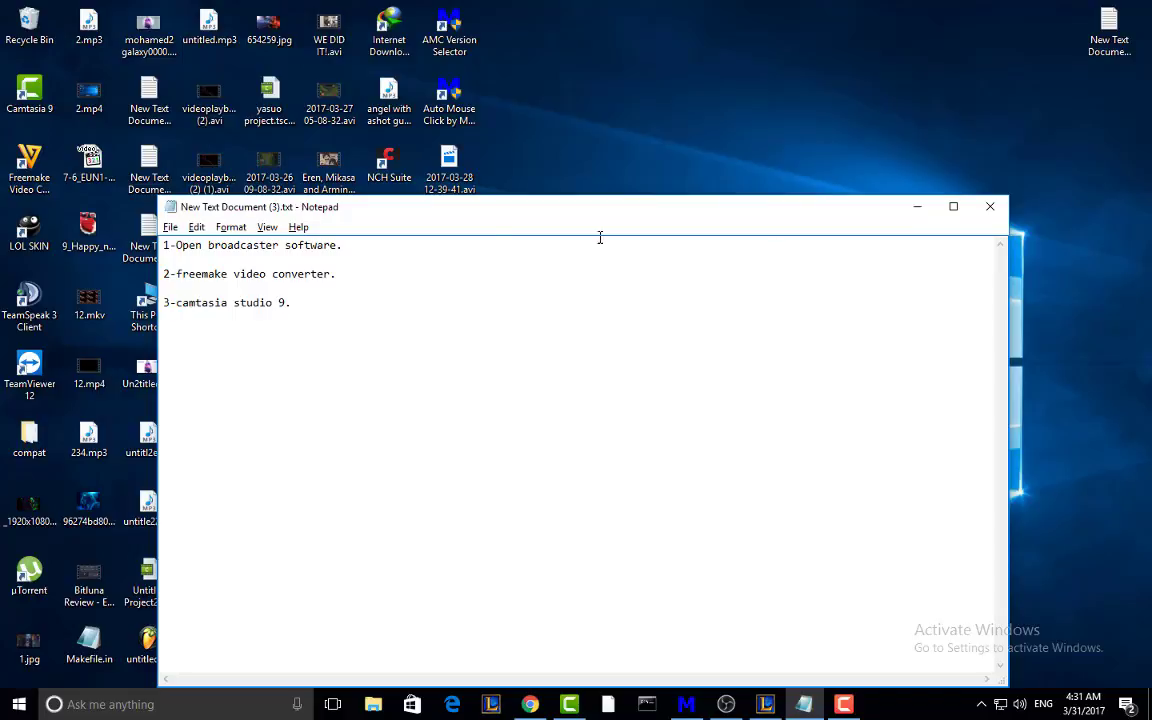
pyautogui.click(916, 207)
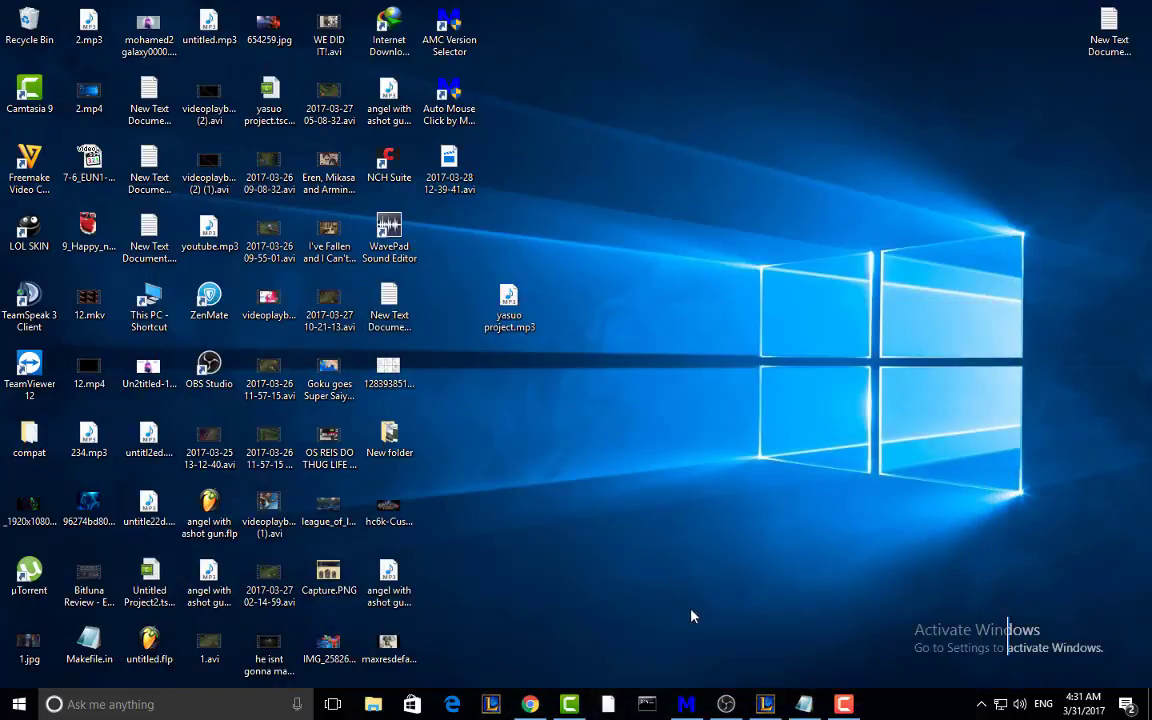
# Step: Switch to OBS and add a new scene named "league"
pyautogui.click(726, 704)
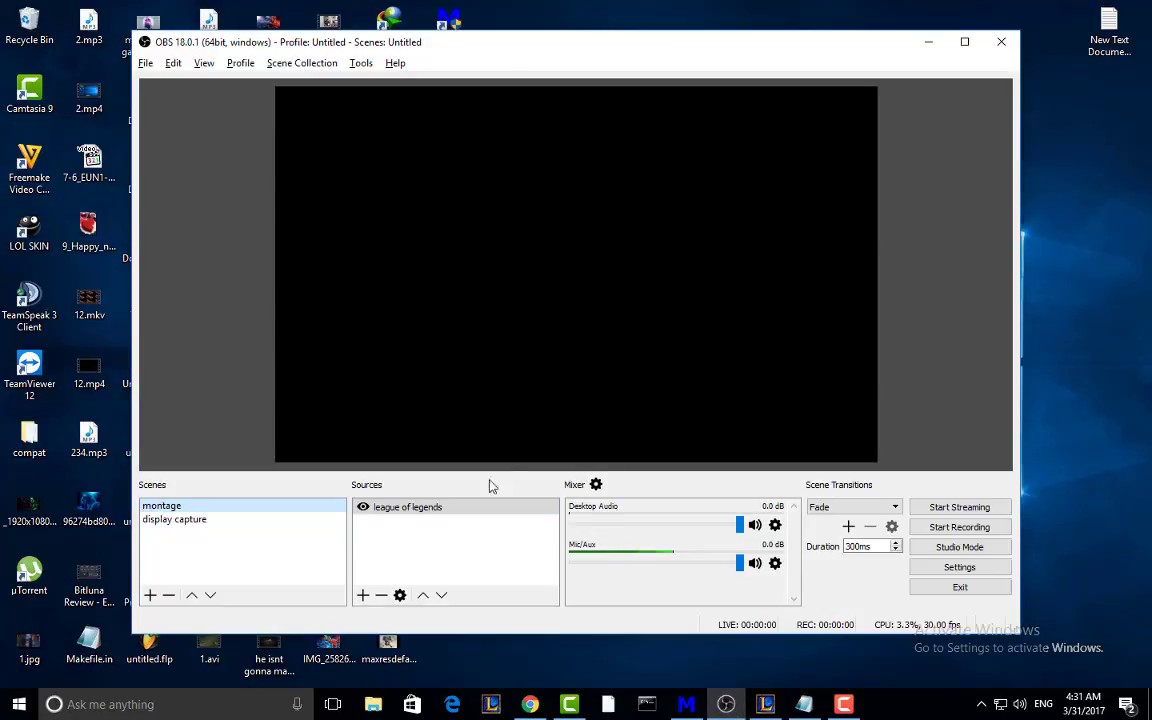
pyautogui.rightClick(196, 571)
pyautogui.click(228, 576)
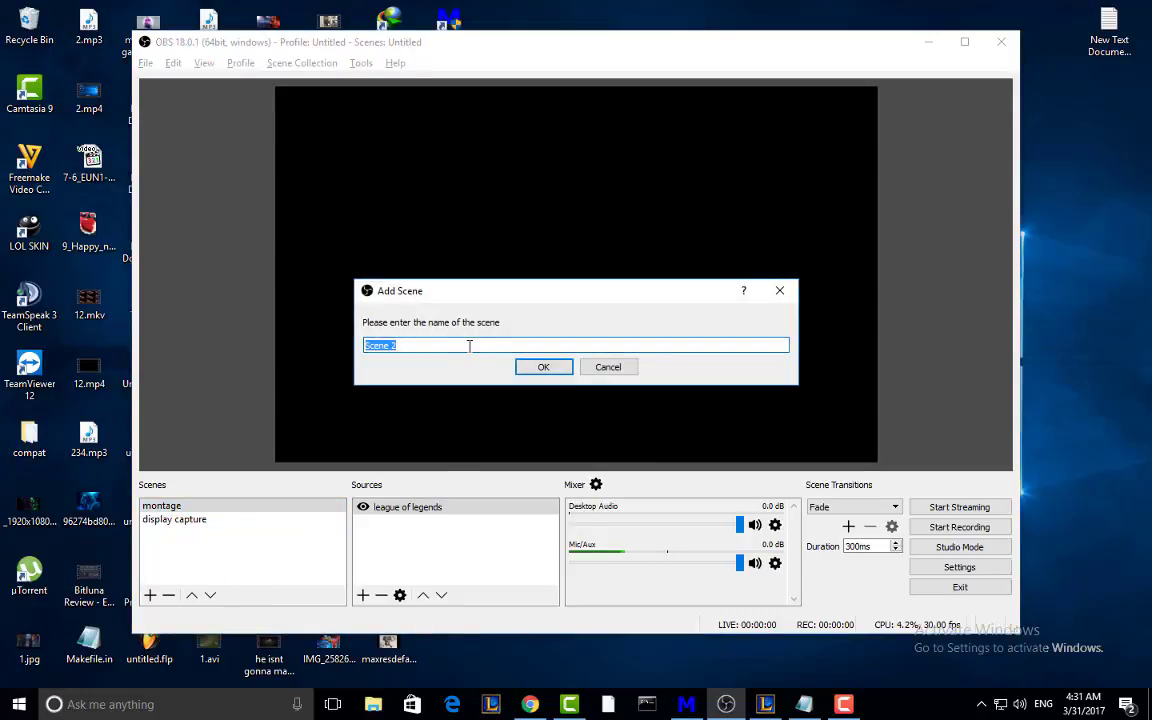
pyautogui.write('league')
pyautogui.press('Return')
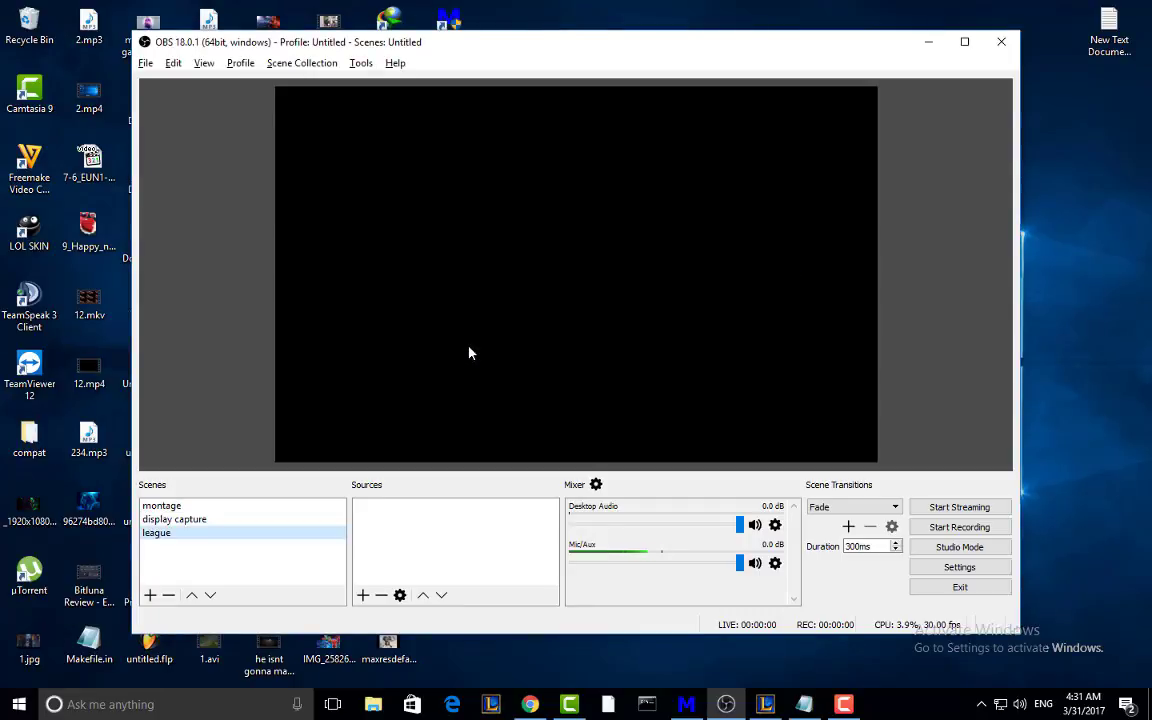
# Step: Add a Game Capture source named "league of legends" to the league scene, accepting its default properties
pyautogui.rightClick(432, 530)
pyautogui.moveTo(467, 538)
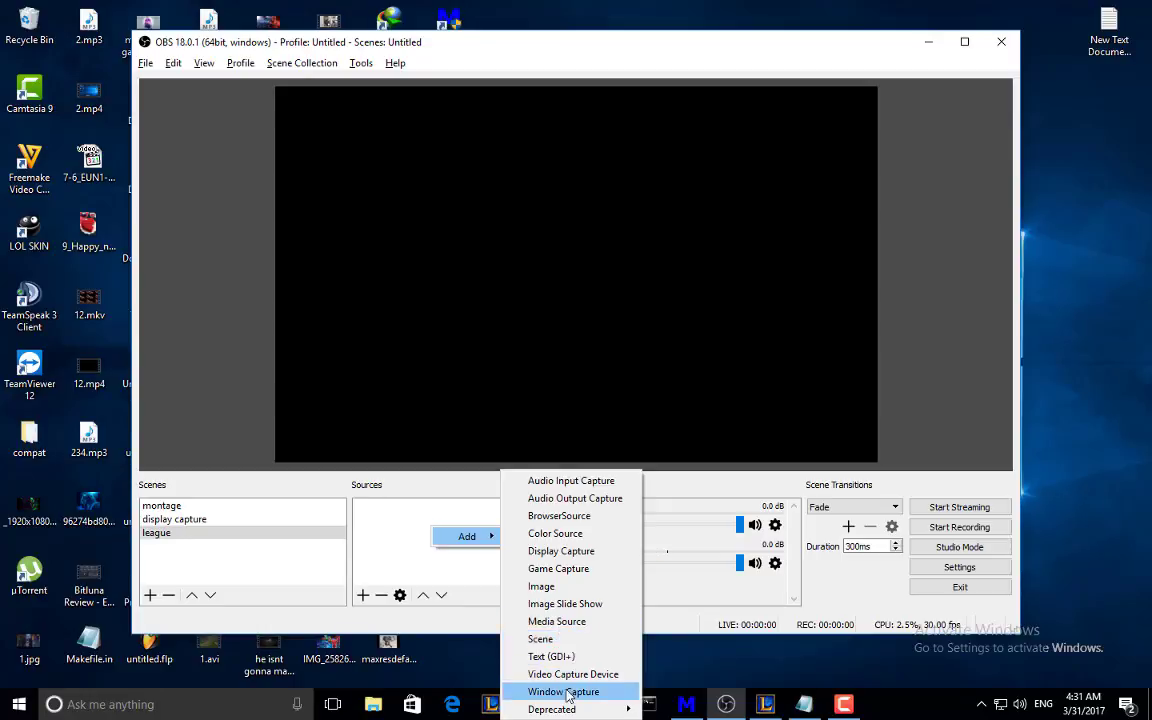
pyautogui.click(559, 569)
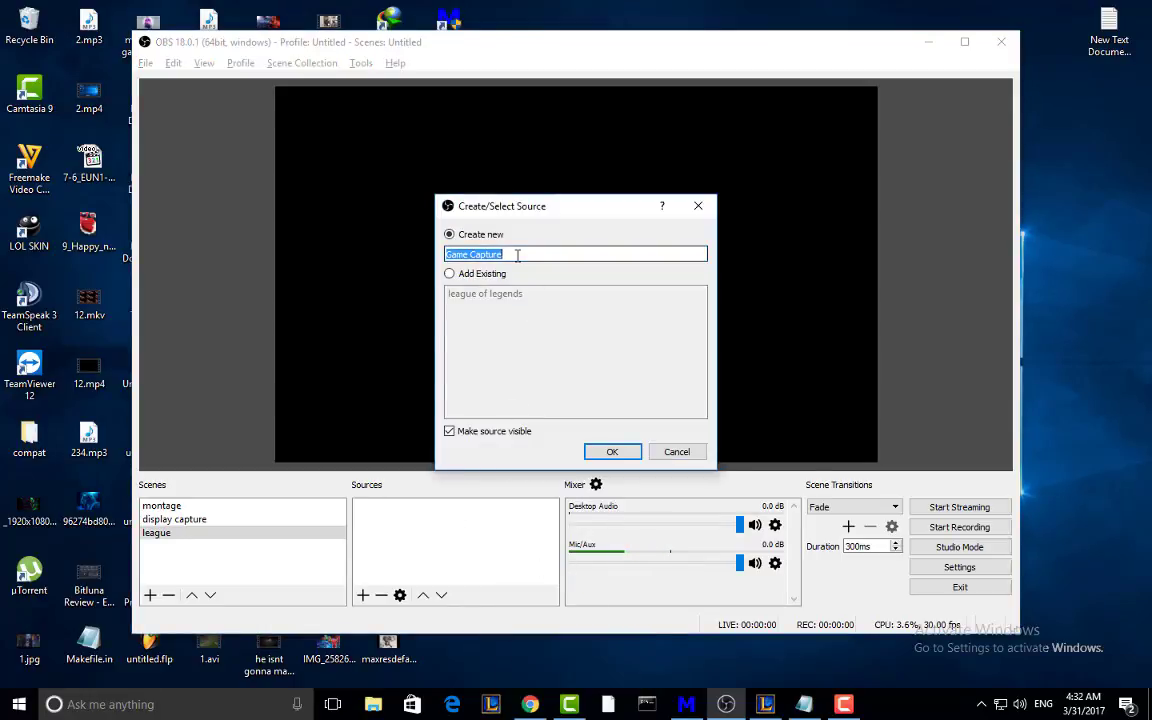
pyautogui.write('league of legends')
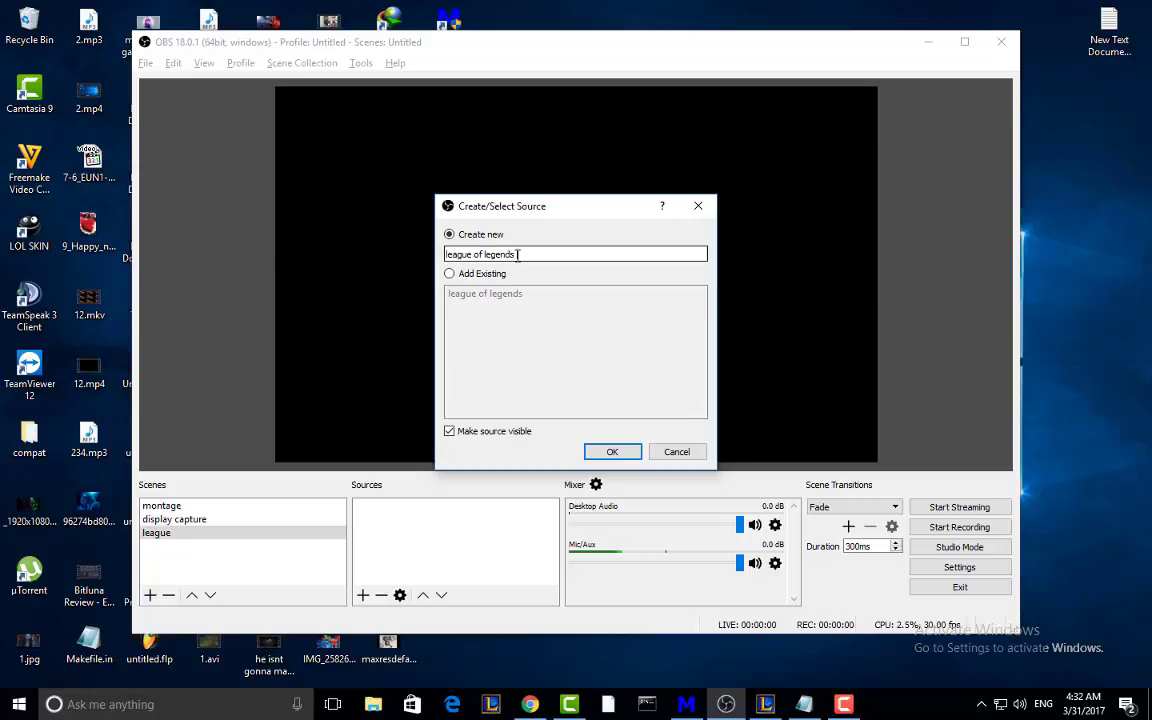
pyautogui.press('Return')
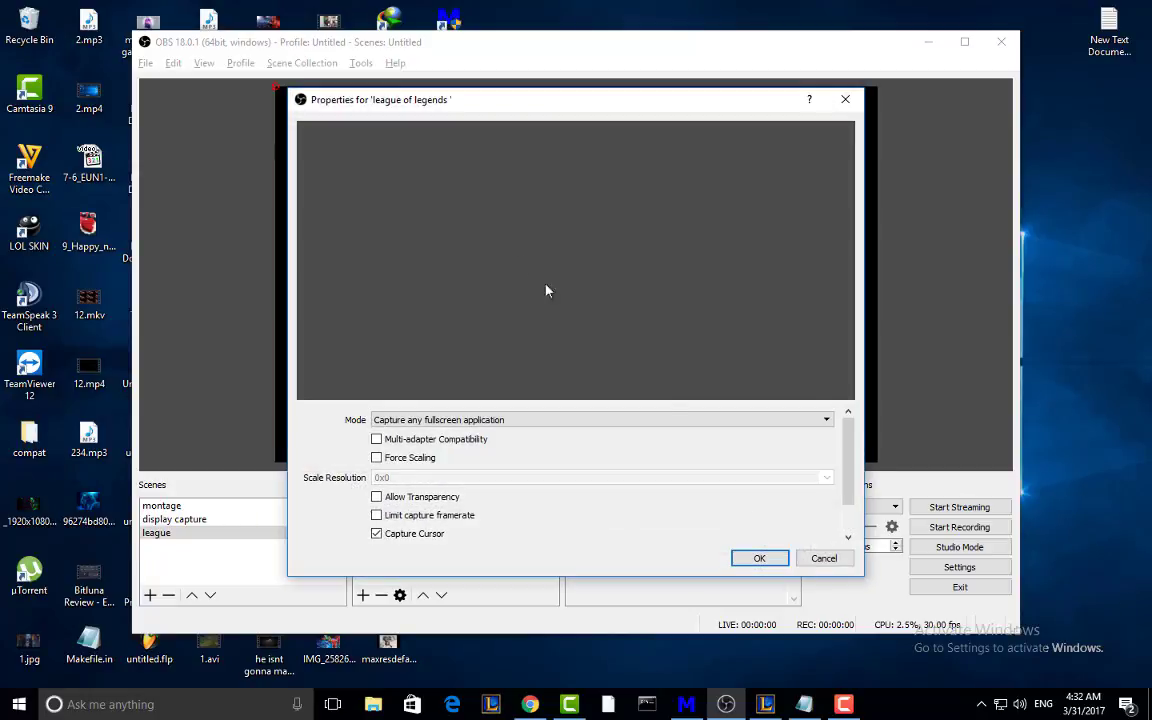
pyautogui.click(756, 558)
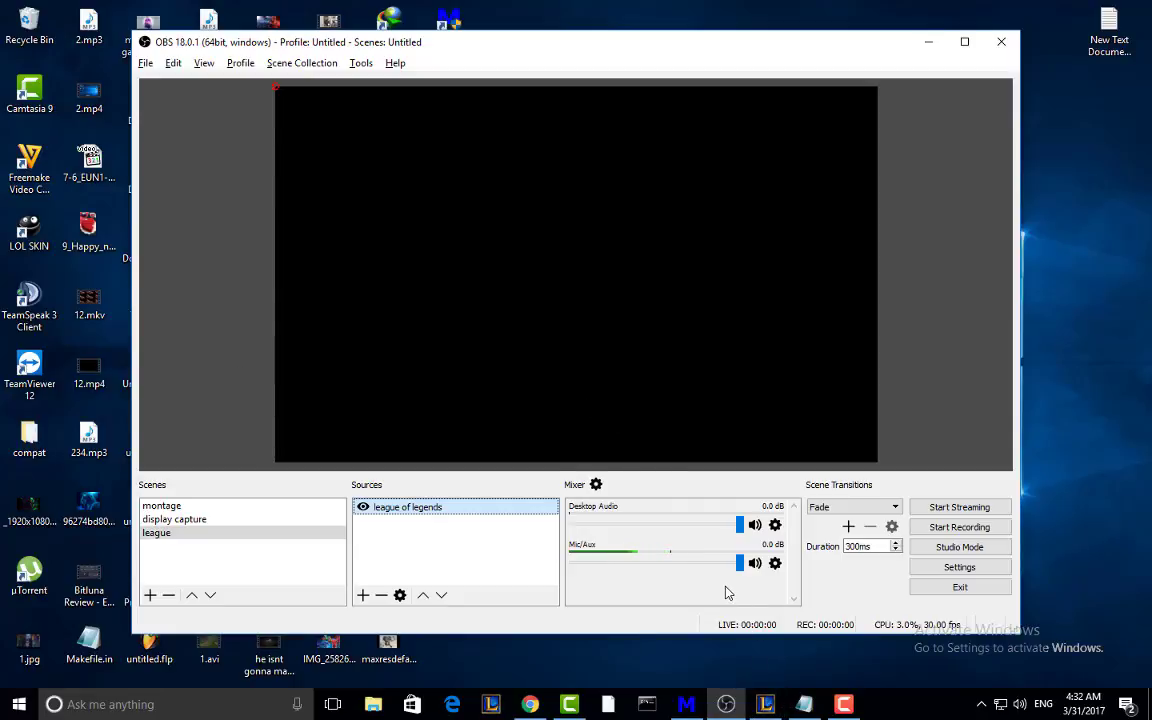
# Step: Switch to the League of Legends client and create a custom game on The Twisted Treeline map
pyautogui.click(768, 706)
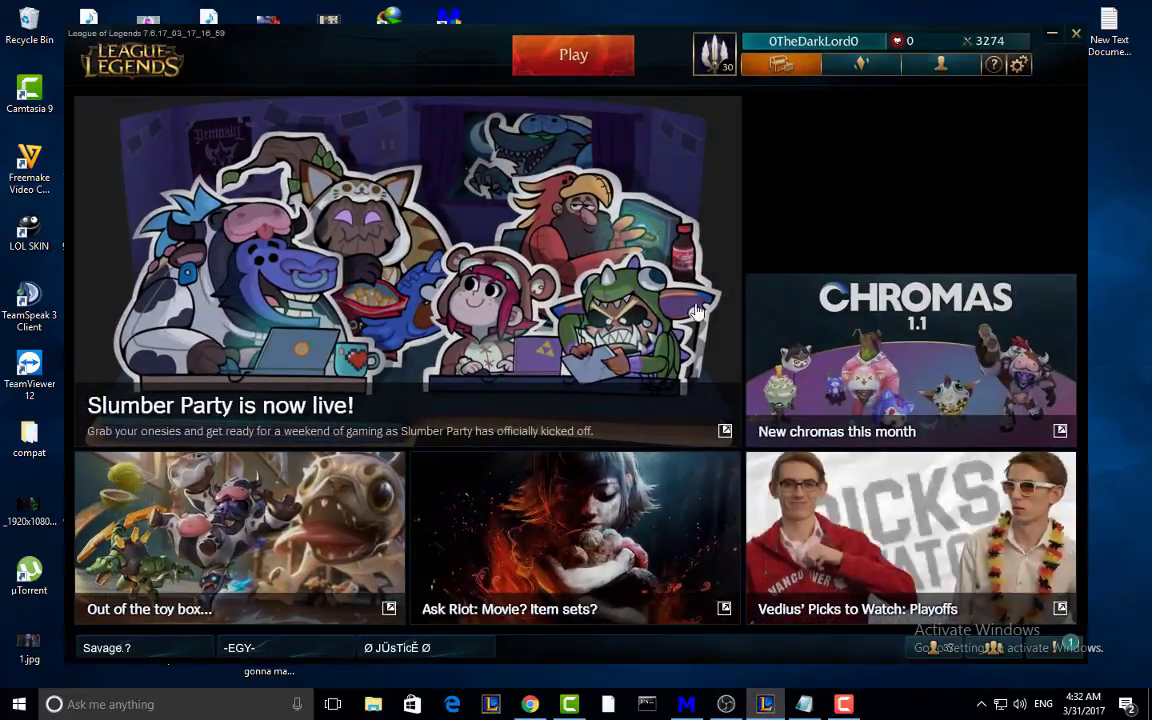
pyautogui.click(570, 55)
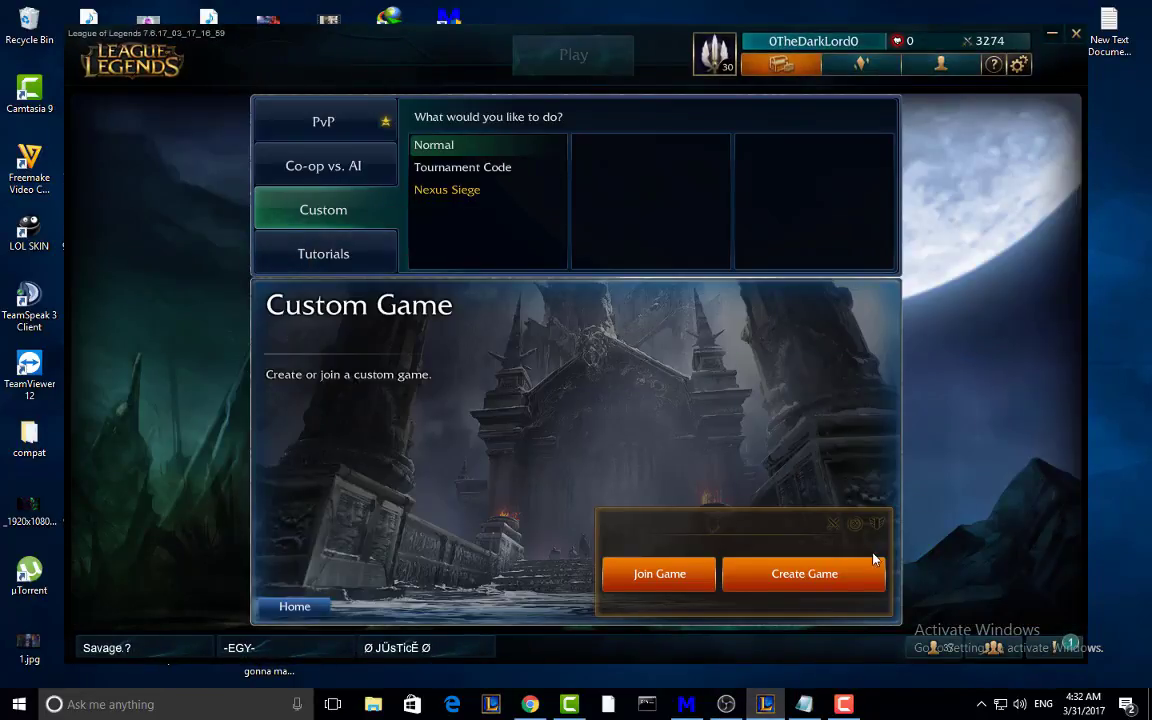
pyautogui.click(850, 577)
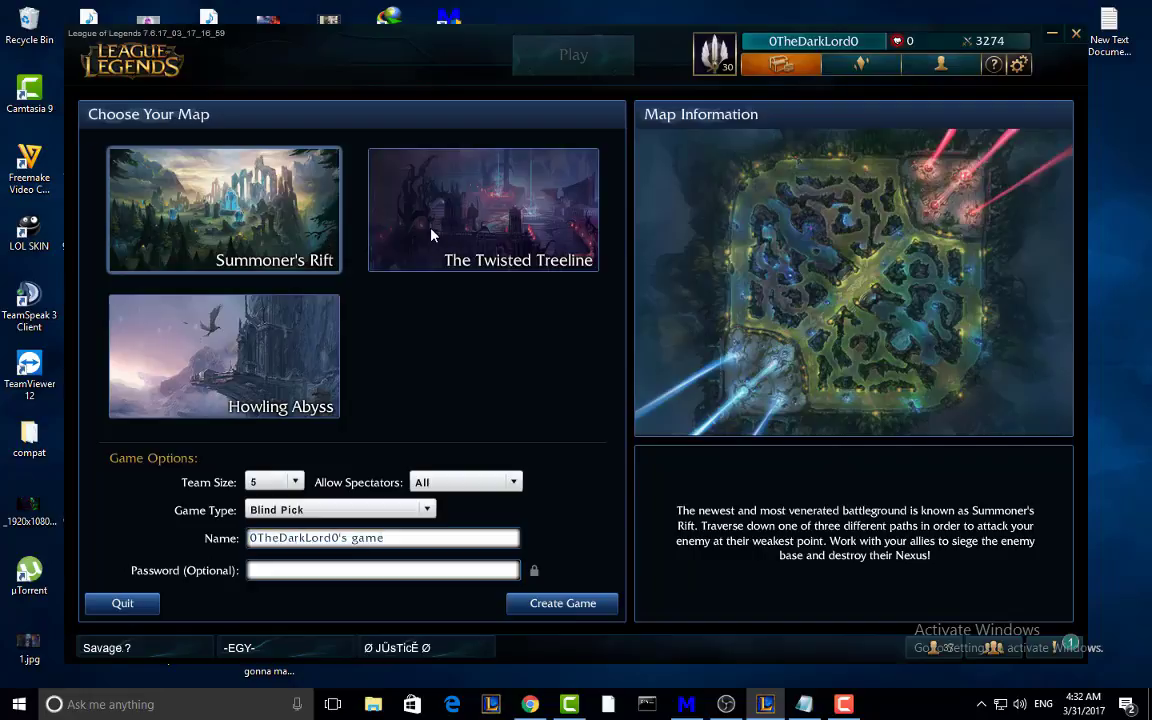
pyautogui.click(390, 205)
pyautogui.click(565, 603)
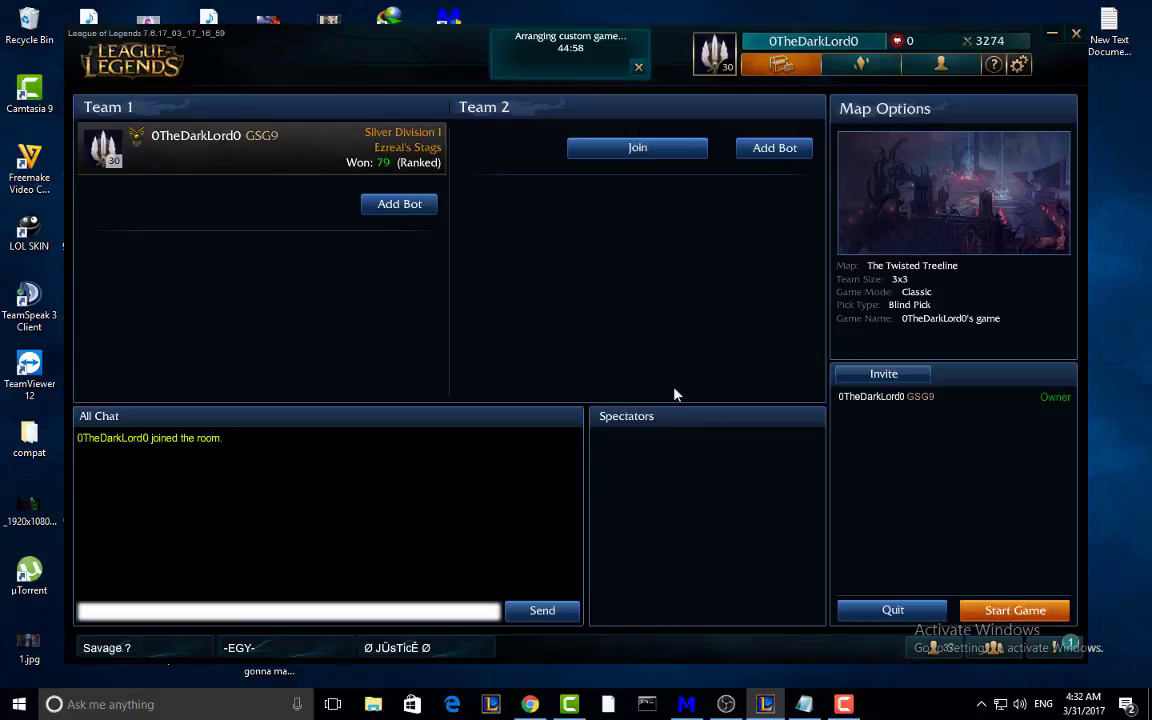
# Step: Start the custom game, lock in Caitlyn as the champion and minimize the client
pyautogui.click(1014, 610)
pyautogui.click(519, 421)
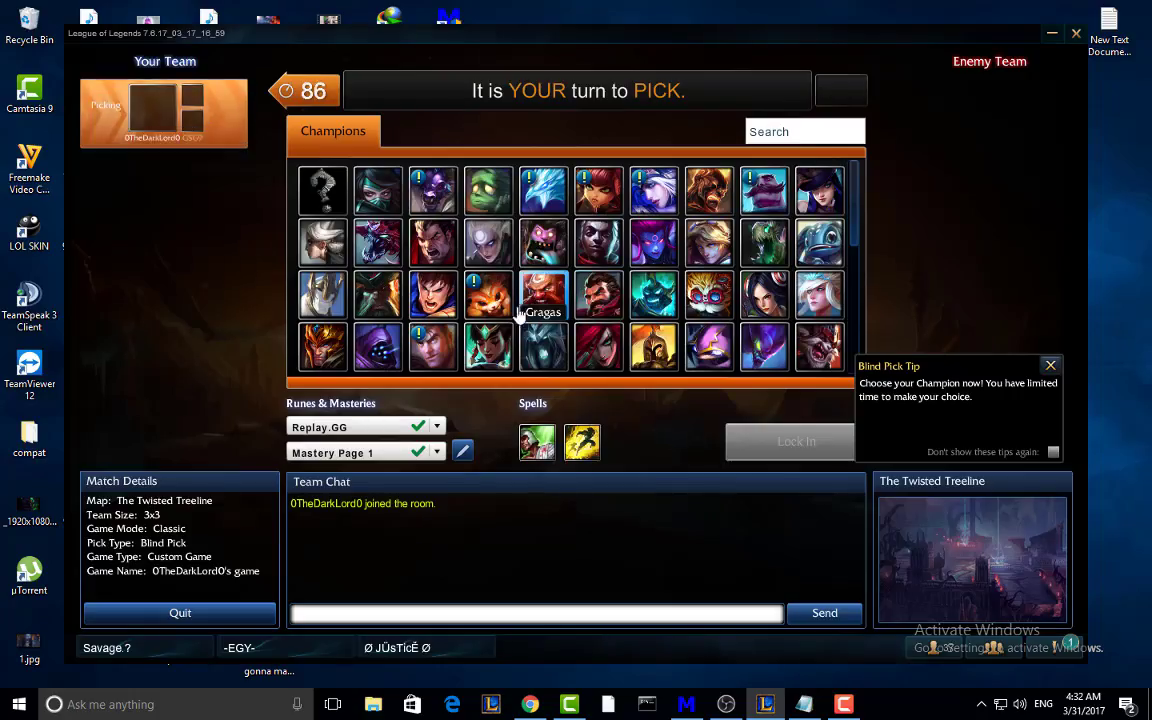
pyautogui.click(819, 190)
pyautogui.click(790, 441)
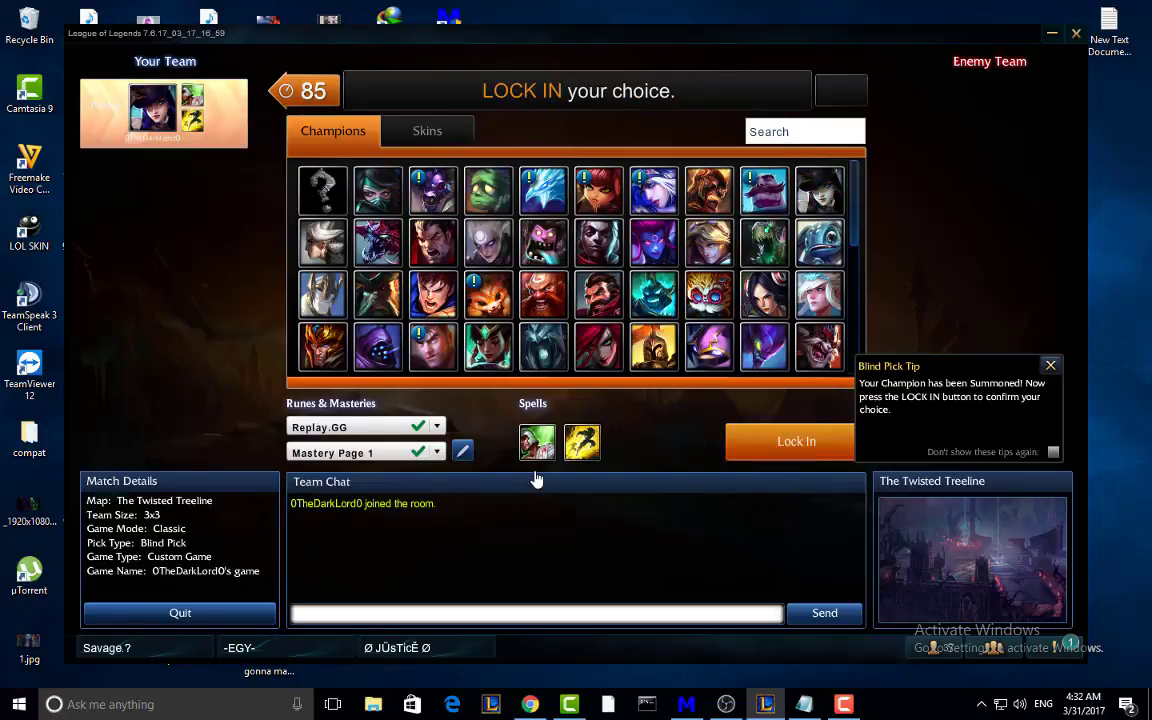
pyautogui.click(1052, 33)
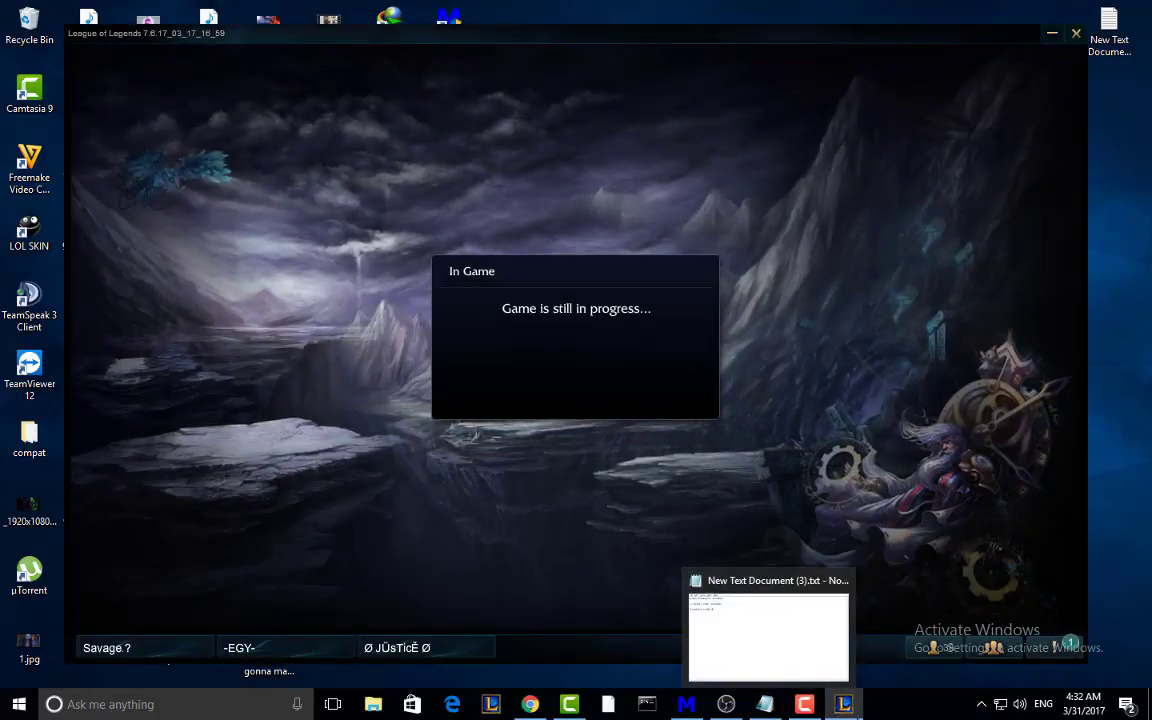
# Step: Switch to OBS, start recording the league scene and return to the game
pyautogui.click(726, 704)
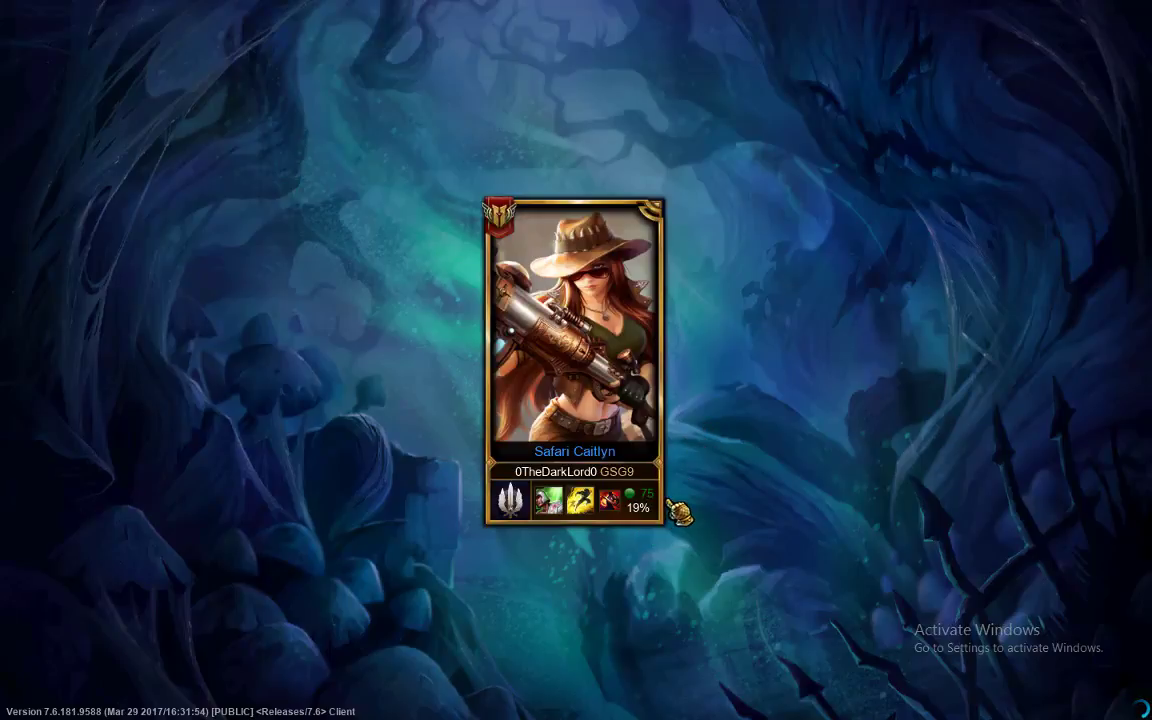
pyautogui.hotkey('alt', 'Tab')
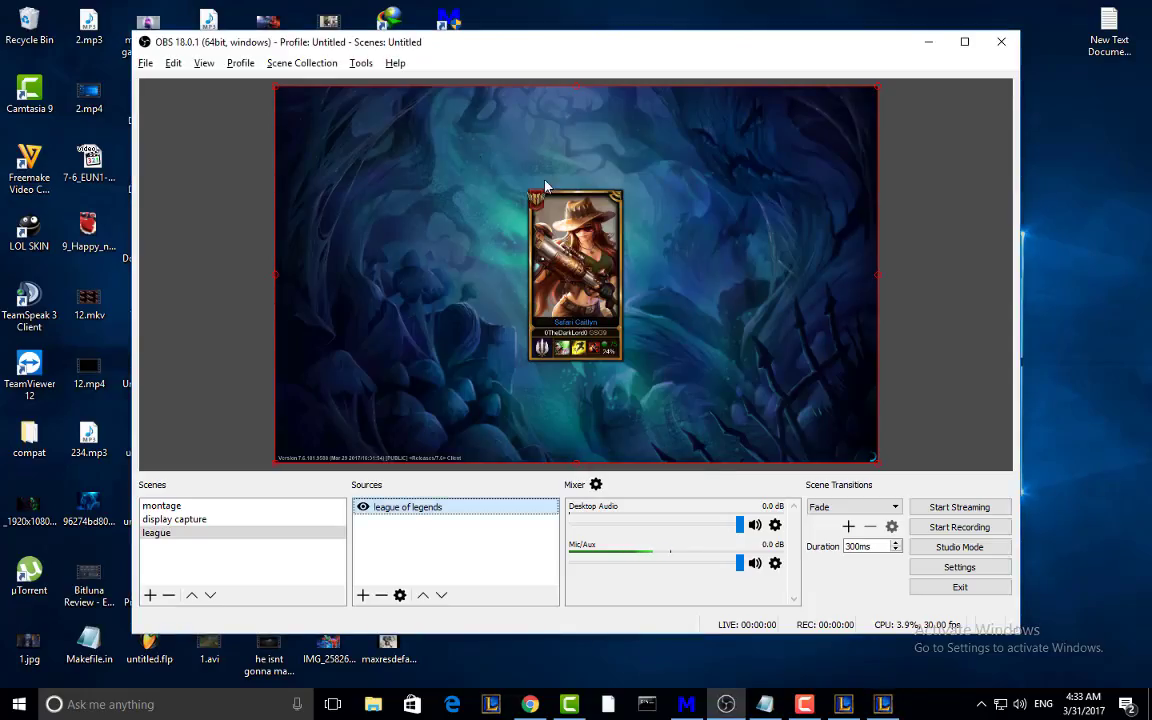
pyautogui.click(939, 529)
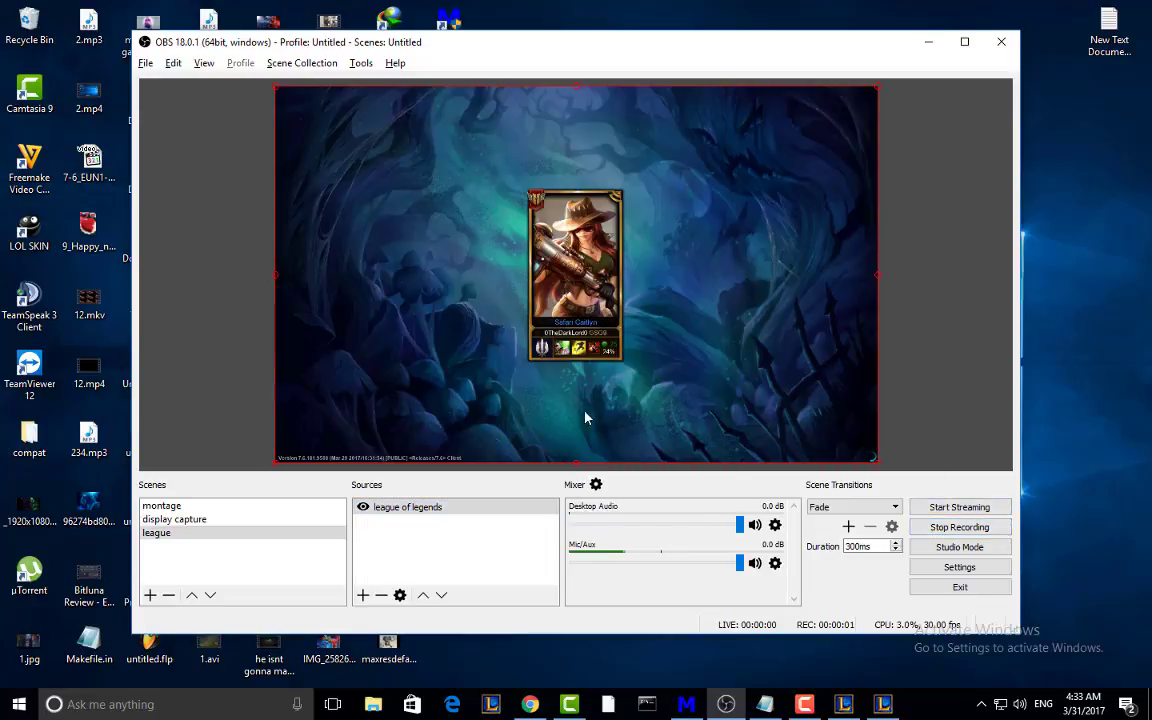
pyautogui.hotkey('alt', 'Tab')
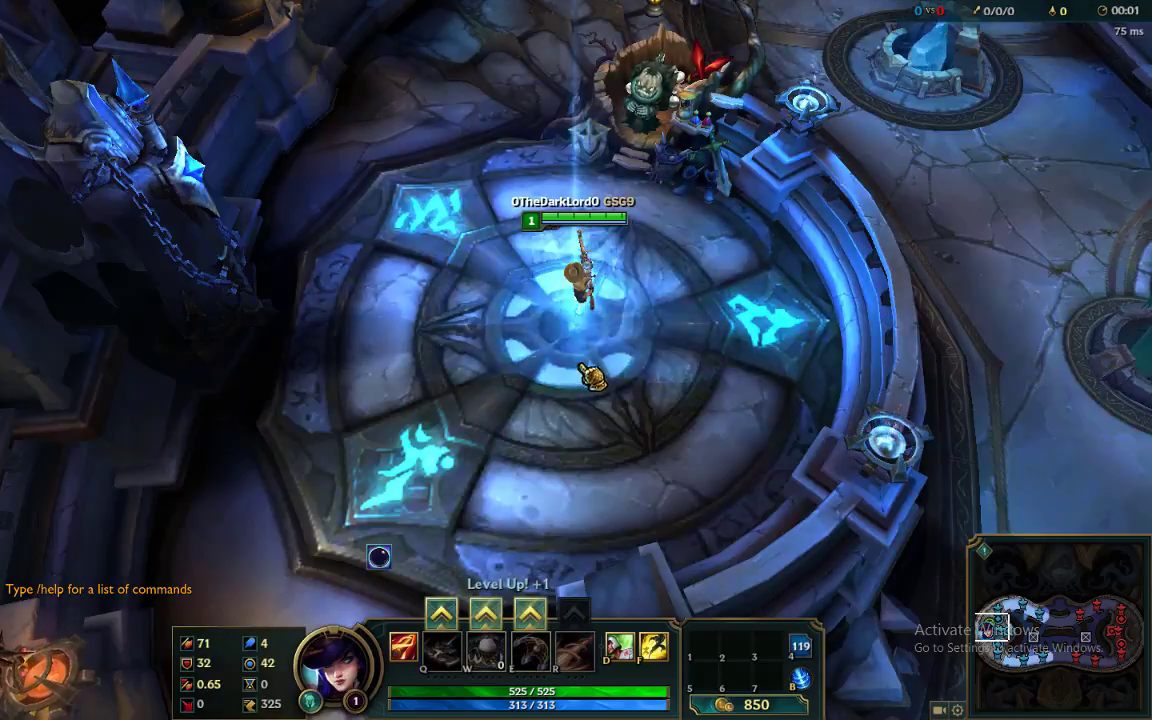
# Step: Play some footage by moving the champion around the base and levelling up and casting its third ability
pyautogui.rightClick(638, 275)
pyautogui.rightClick(540, 462)
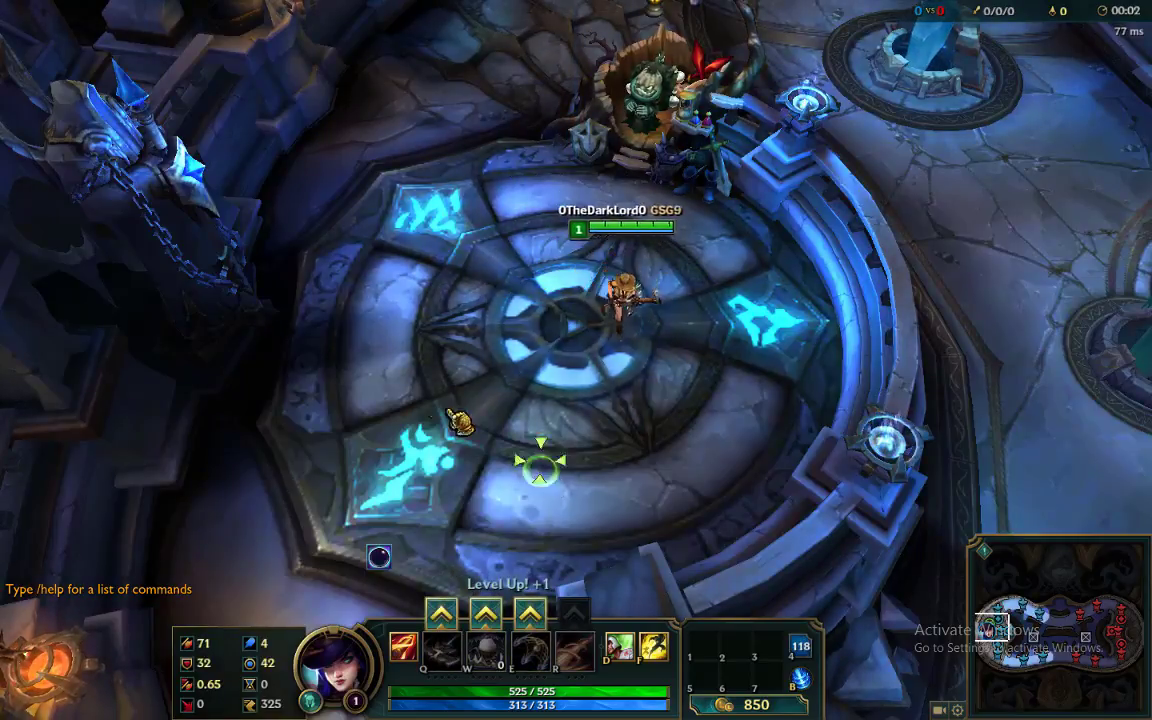
pyautogui.rightClick(473, 334)
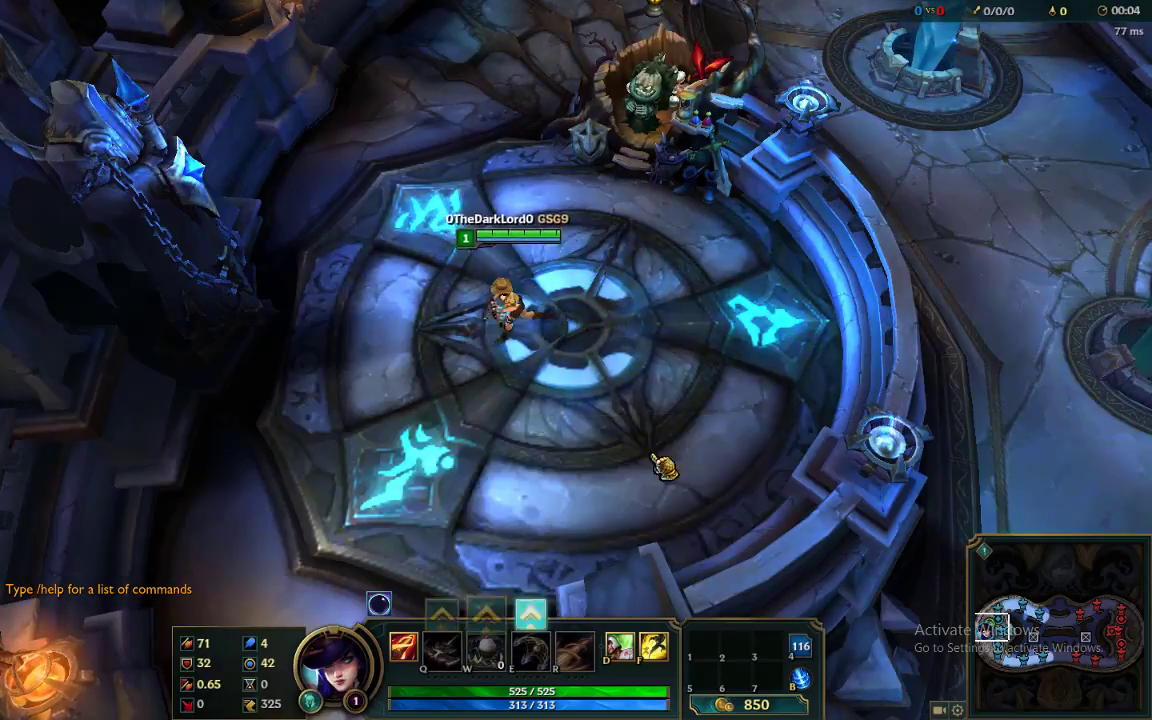
pyautogui.rightClick(802, 329)
pyautogui.hotkey('ctrl', 'e')
pyautogui.press('e')
pyautogui.press('space')
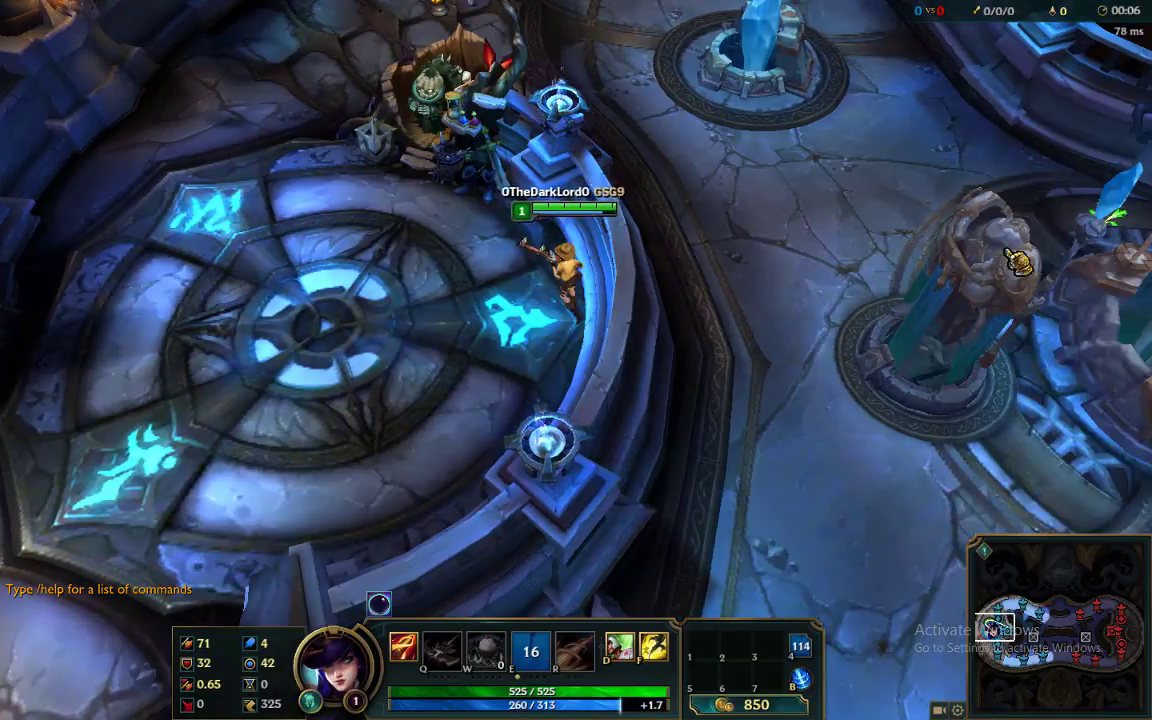
pyautogui.rightClick(965, 168)
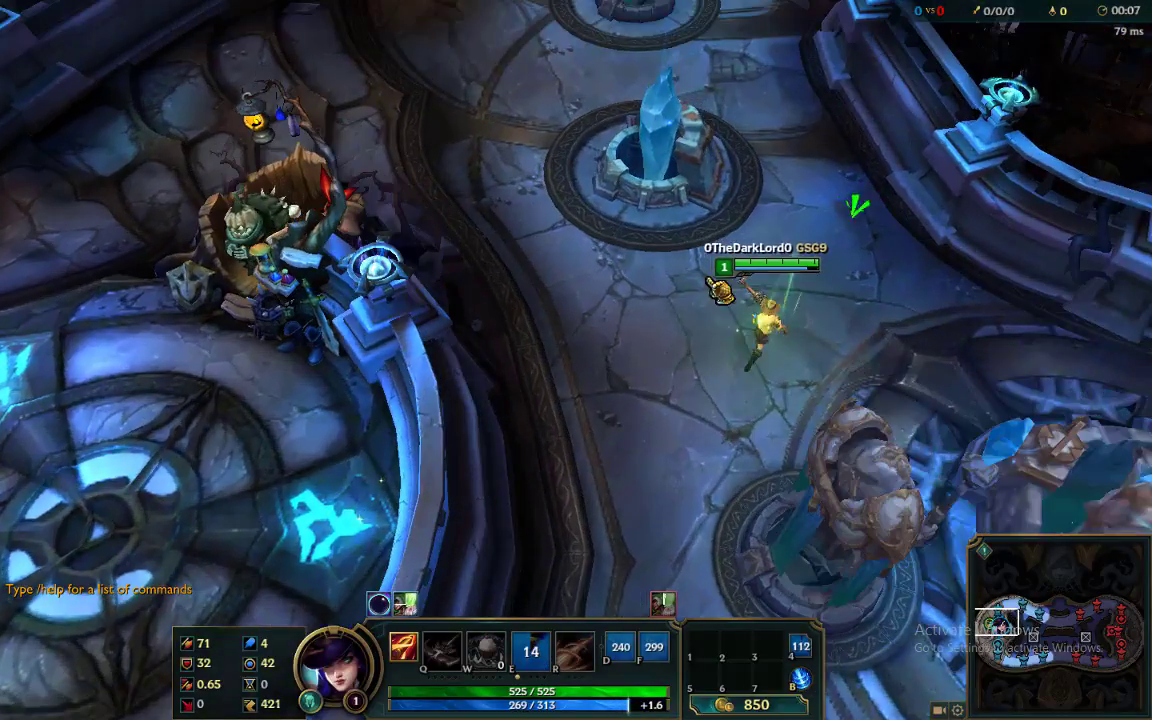
pyautogui.rightClick(575, 432)
# Step: Switch to OBS to stop the recording, and leave the running match
pyautogui.hotkey('alt', 'Tab')
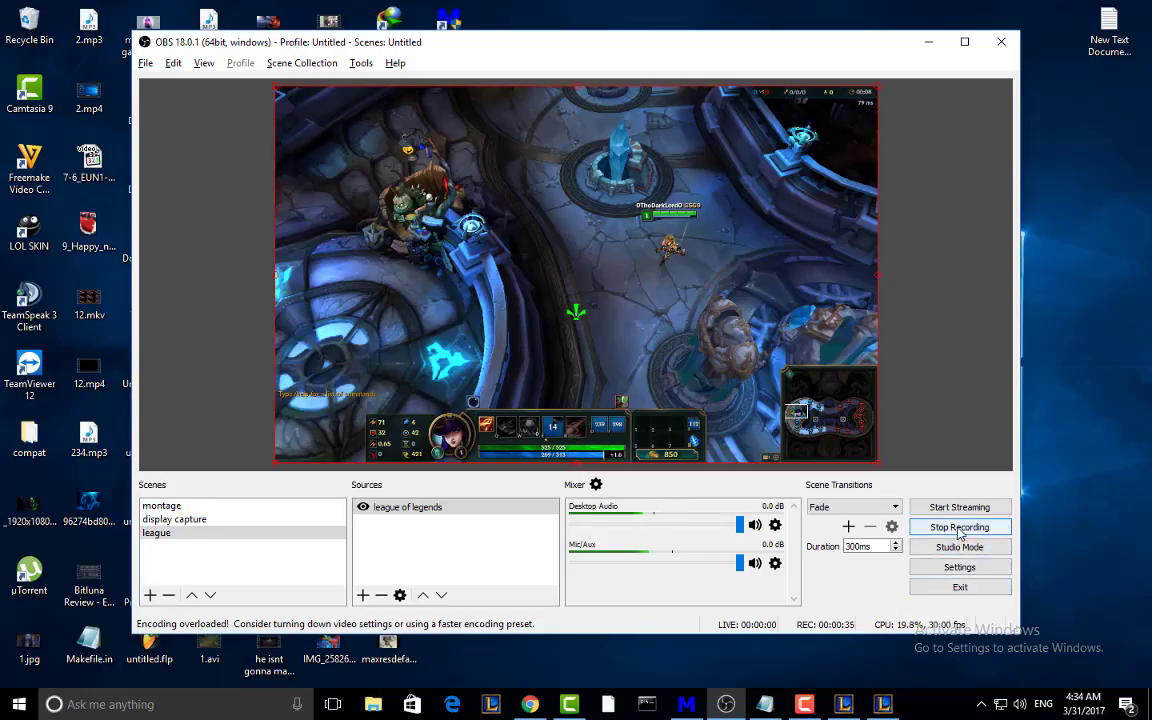
pyautogui.click(958, 527)
pyautogui.hotkey('alt', 'Tab')
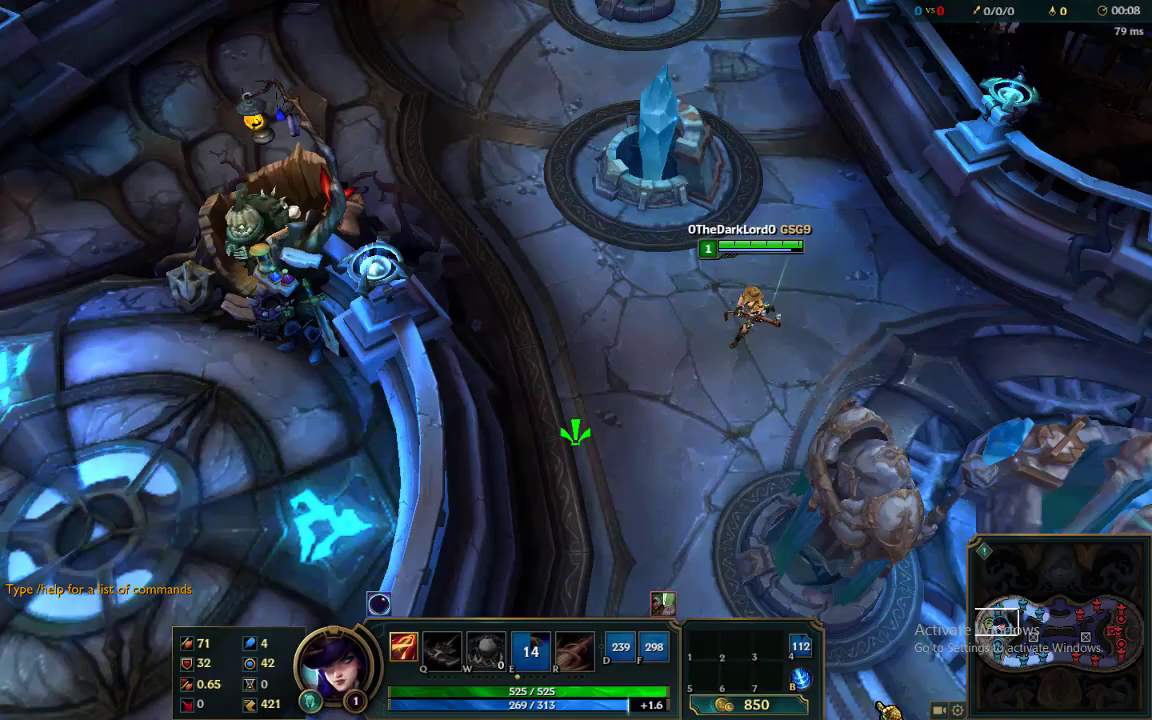
pyautogui.hotkey('alt', 'Tab')
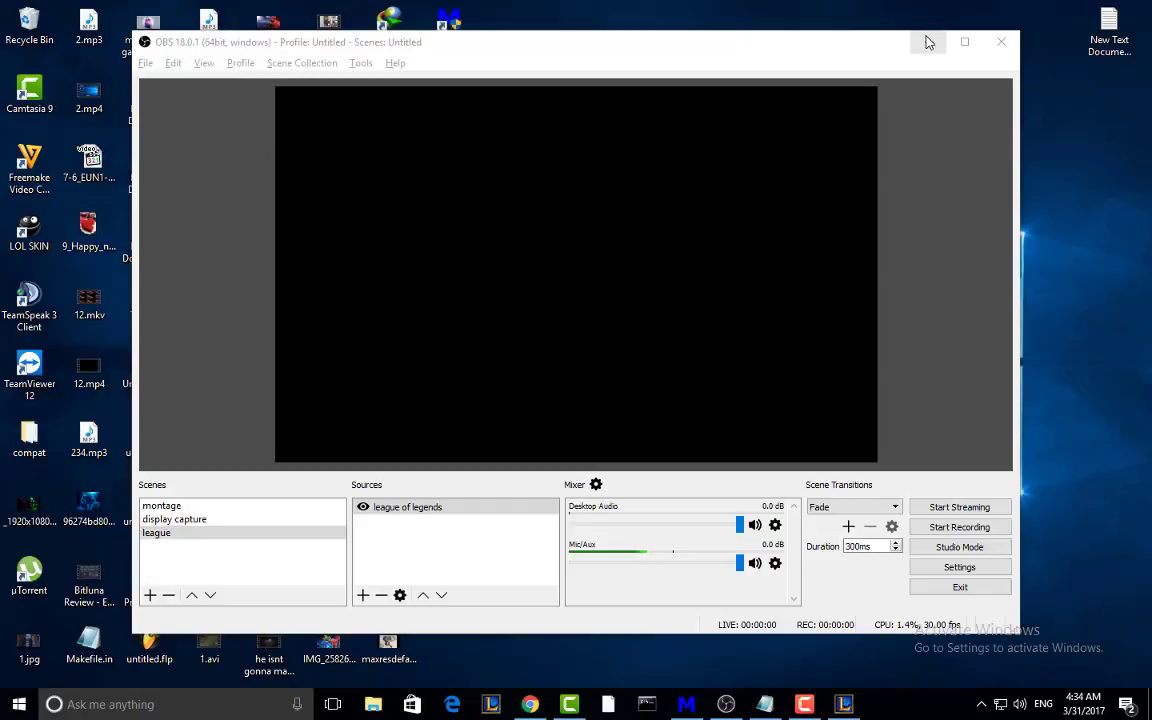
# Step: Check the recording path and format in the OBS Output settings, and put OBS away
pyautogui.click(930, 567)
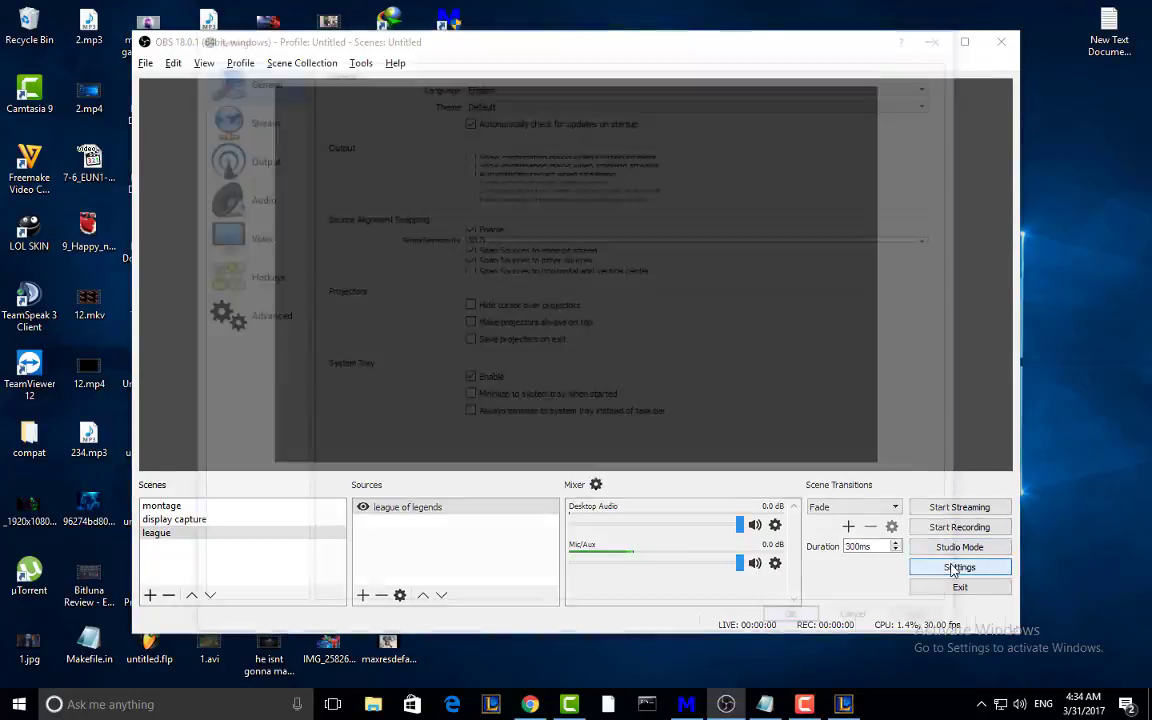
pyautogui.hotkey('alt', 'Tab')
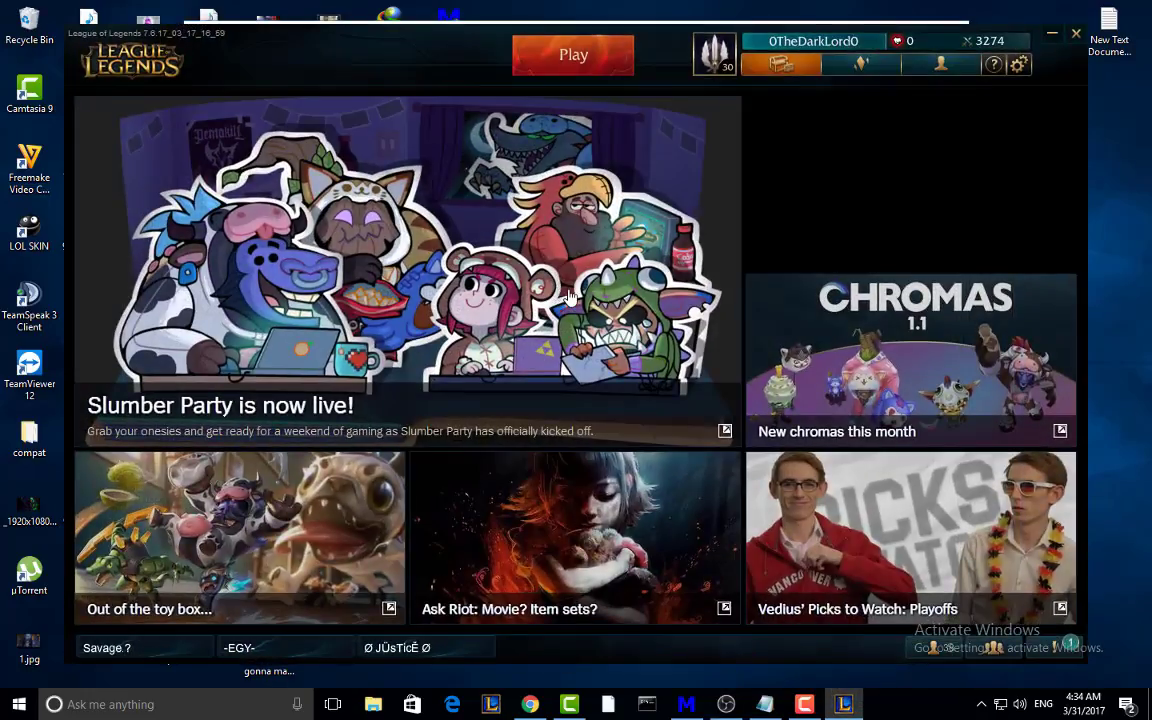
pyautogui.click(805, 704)
pyautogui.click(805, 704)
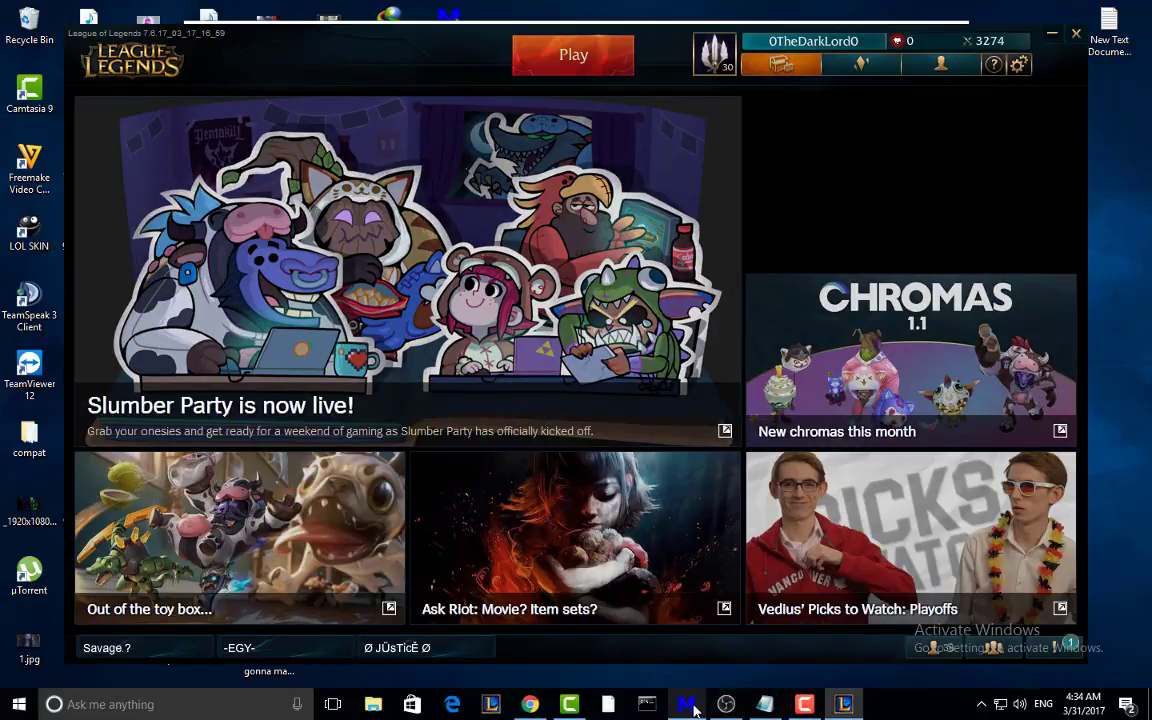
pyautogui.click(726, 704)
pyautogui.click(220, 157)
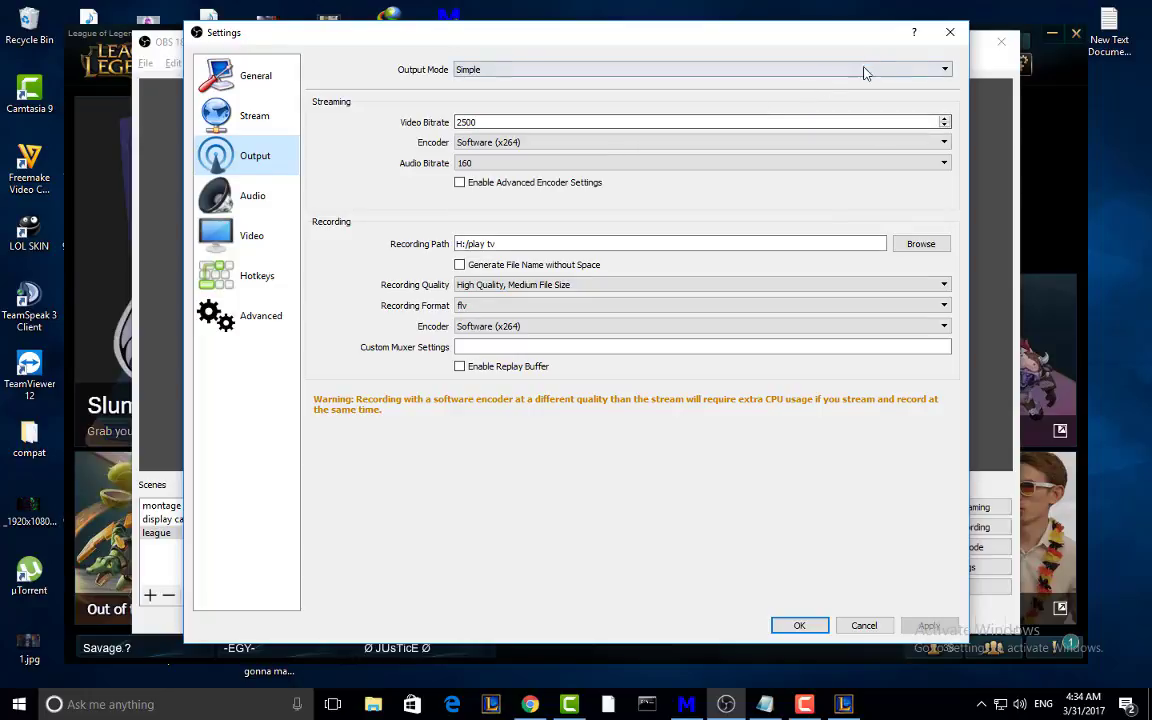
pyautogui.click(1055, 37)
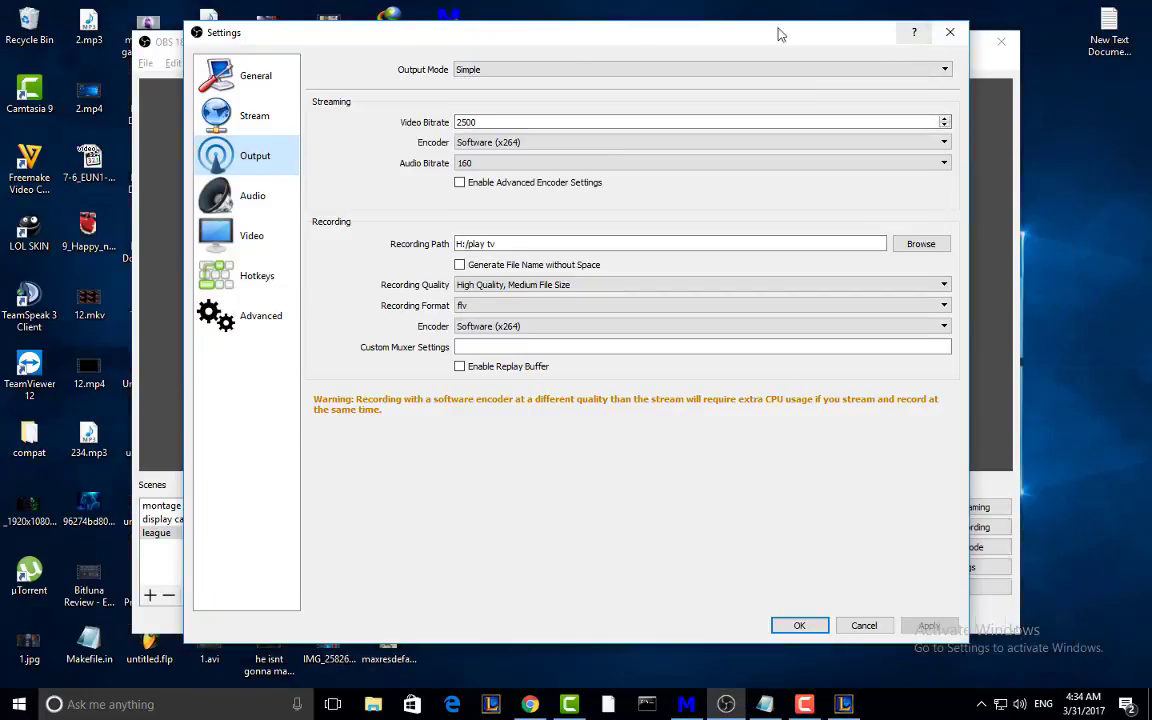
pyautogui.click(950, 32)
pyautogui.click(930, 41)
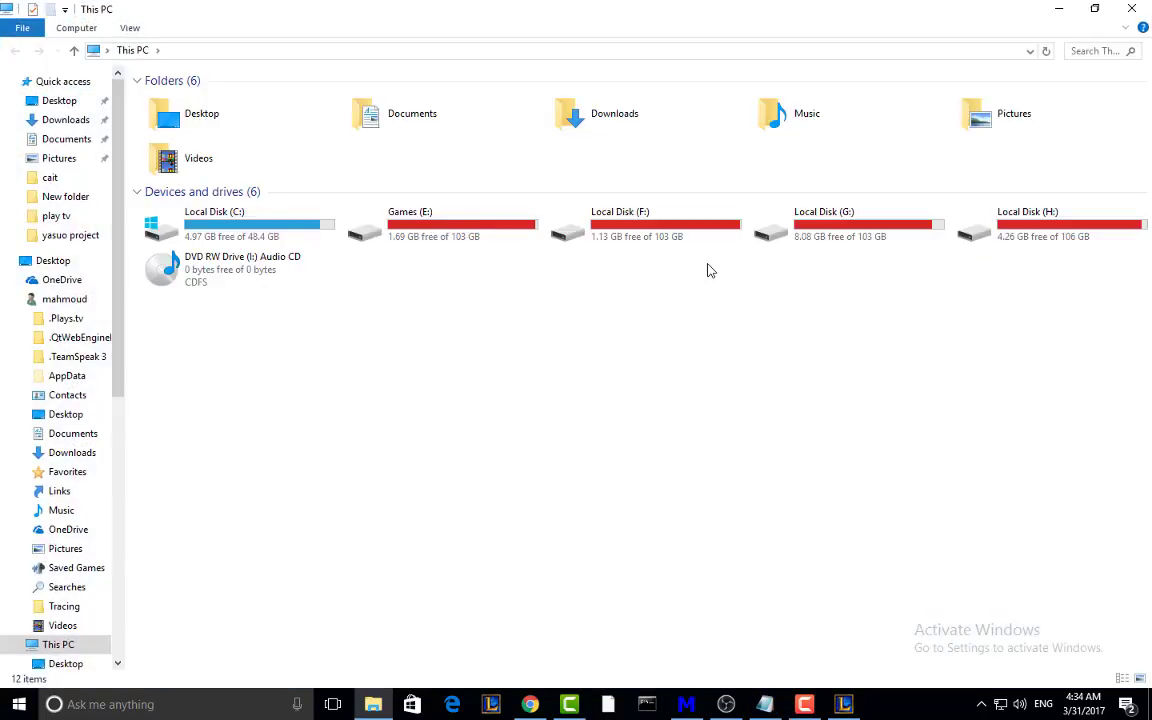
pyautogui.doubleClick(1008, 224)
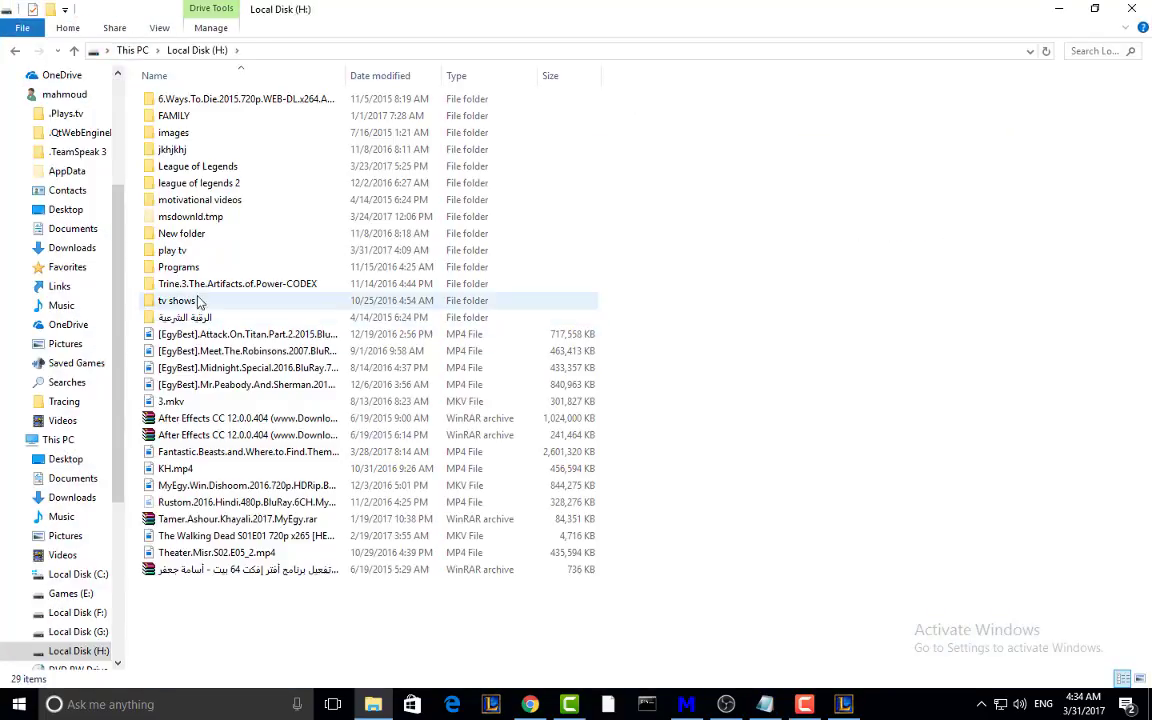
pyautogui.click(207, 264)
pyautogui.doubleClick(207, 252)
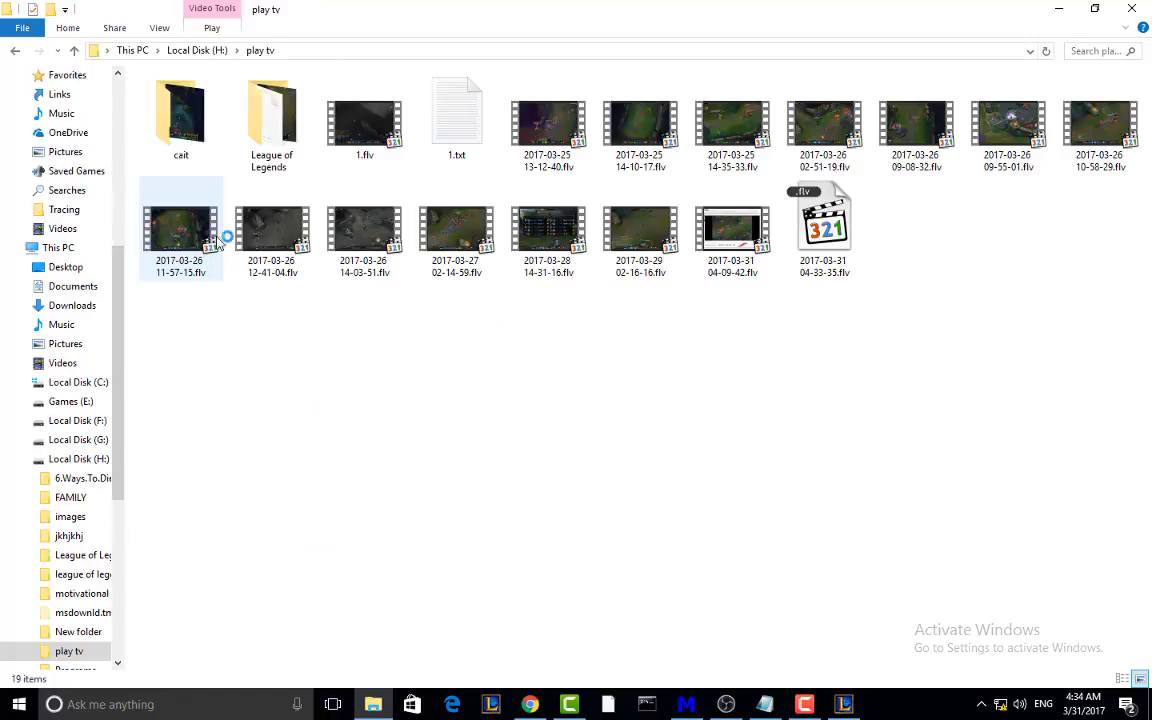
pyautogui.doubleClick(828, 240)
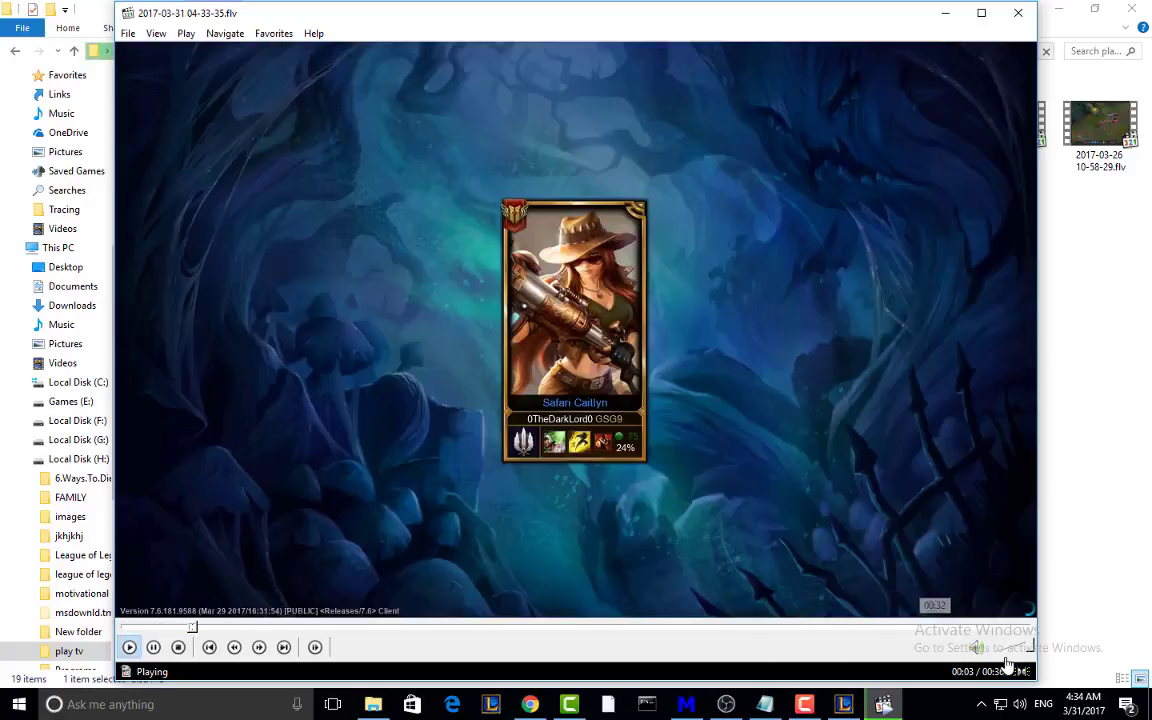
# Step: Skip through the later part of the recording to check the captured gameplay, and close the player
pyautogui.moveTo(400, 628); pyautogui.dragTo(895, 627)
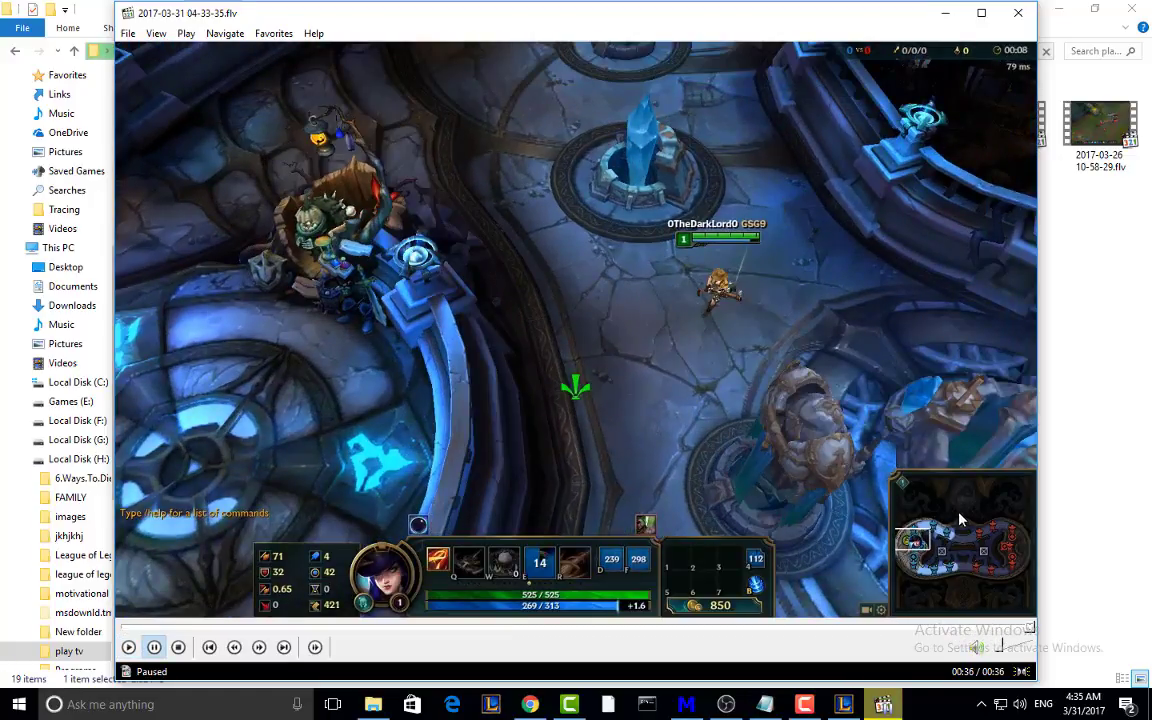
pyautogui.click(988, 629)
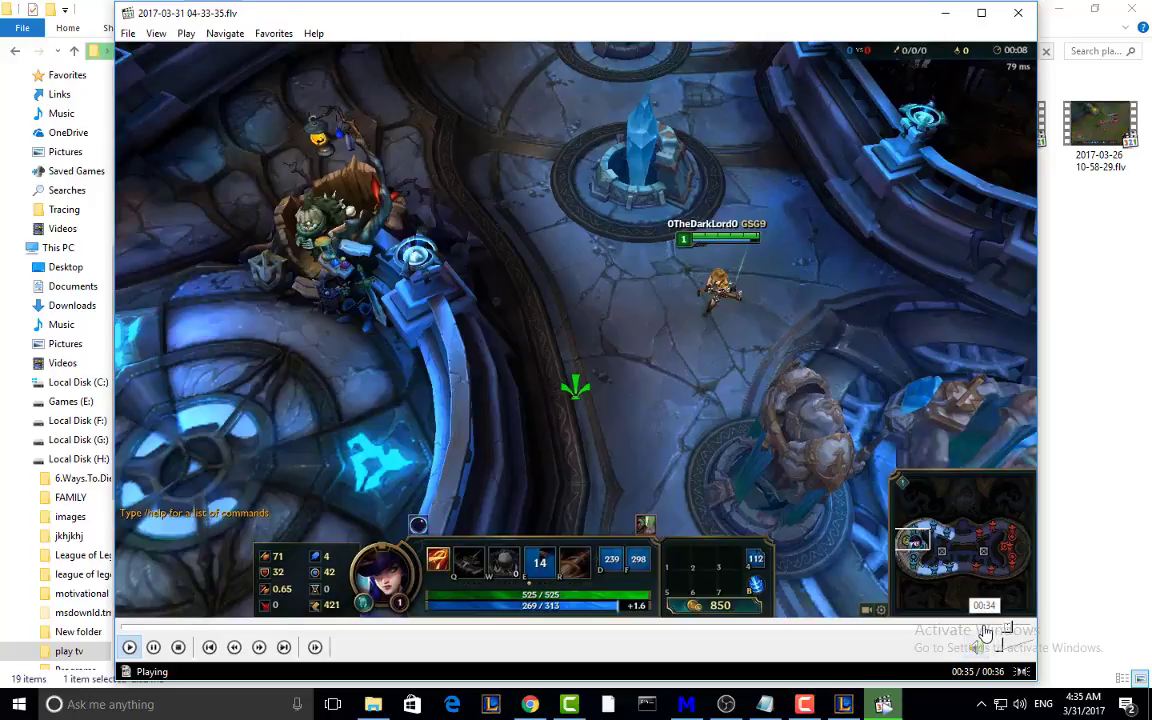
pyautogui.click(880, 632)
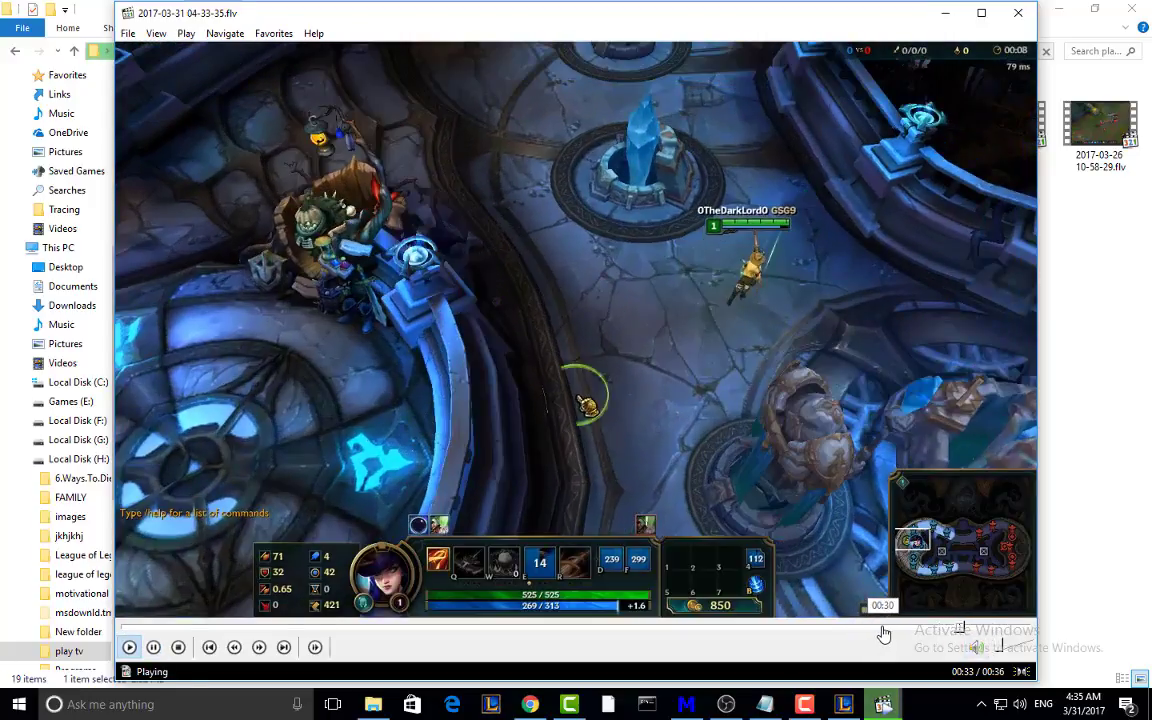
pyautogui.click(884, 630)
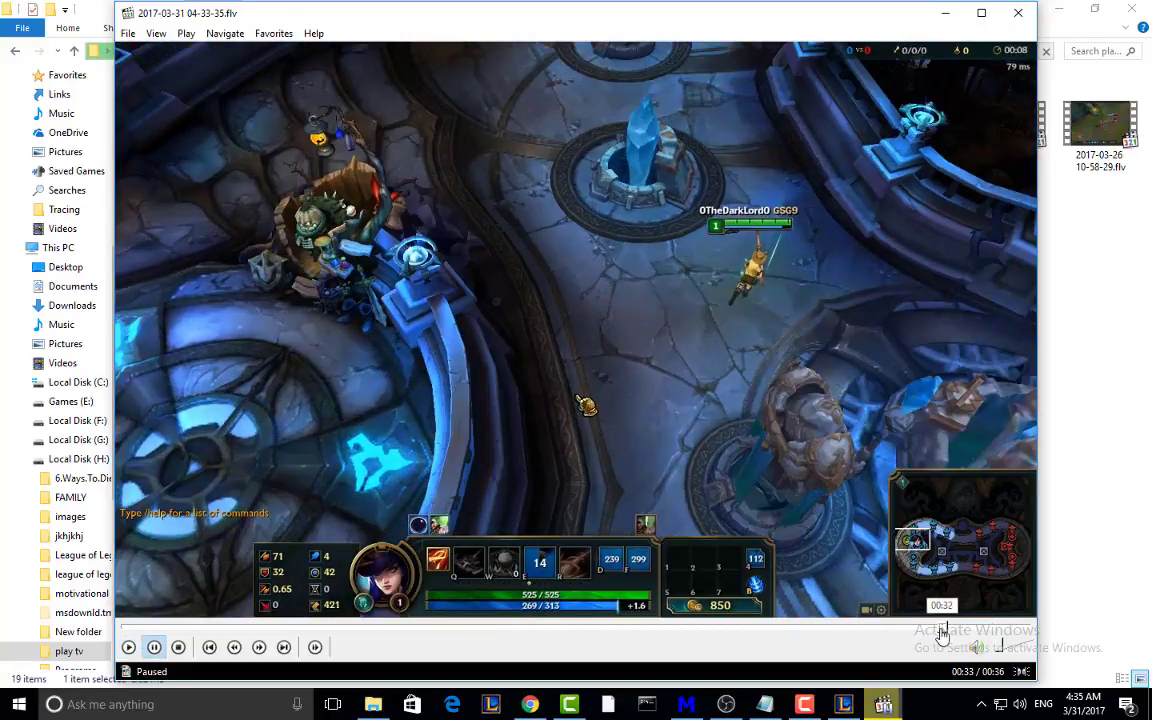
pyautogui.click(884, 609)
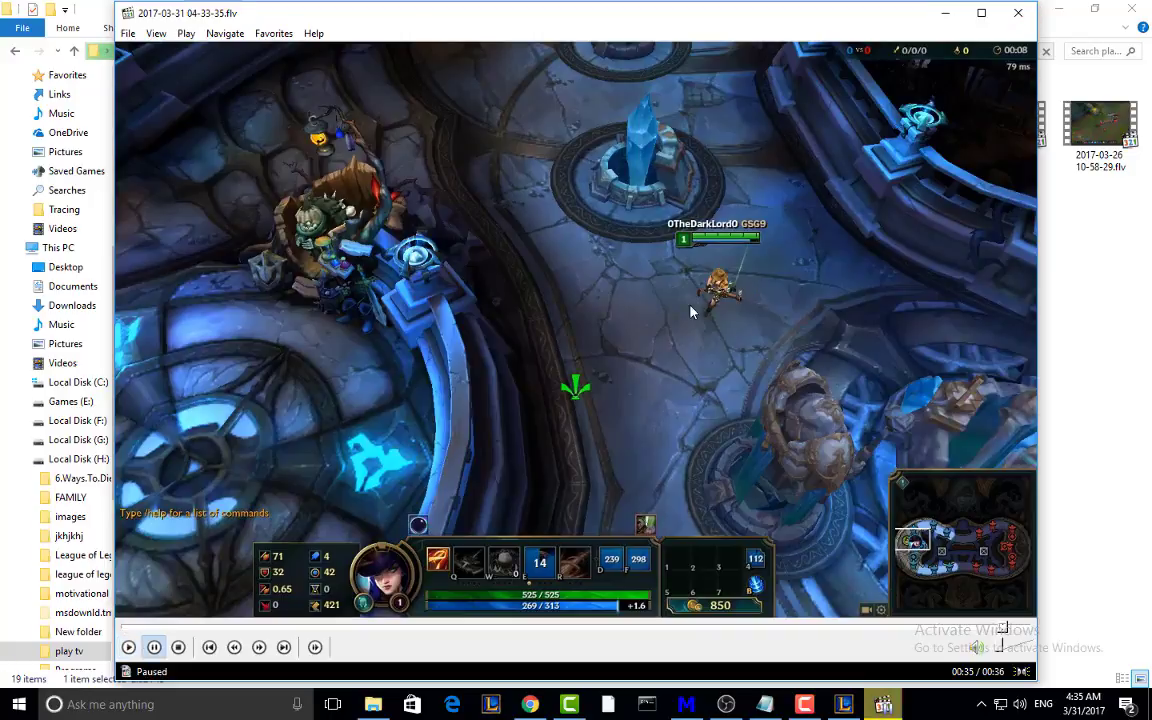
pyautogui.click(1018, 17)
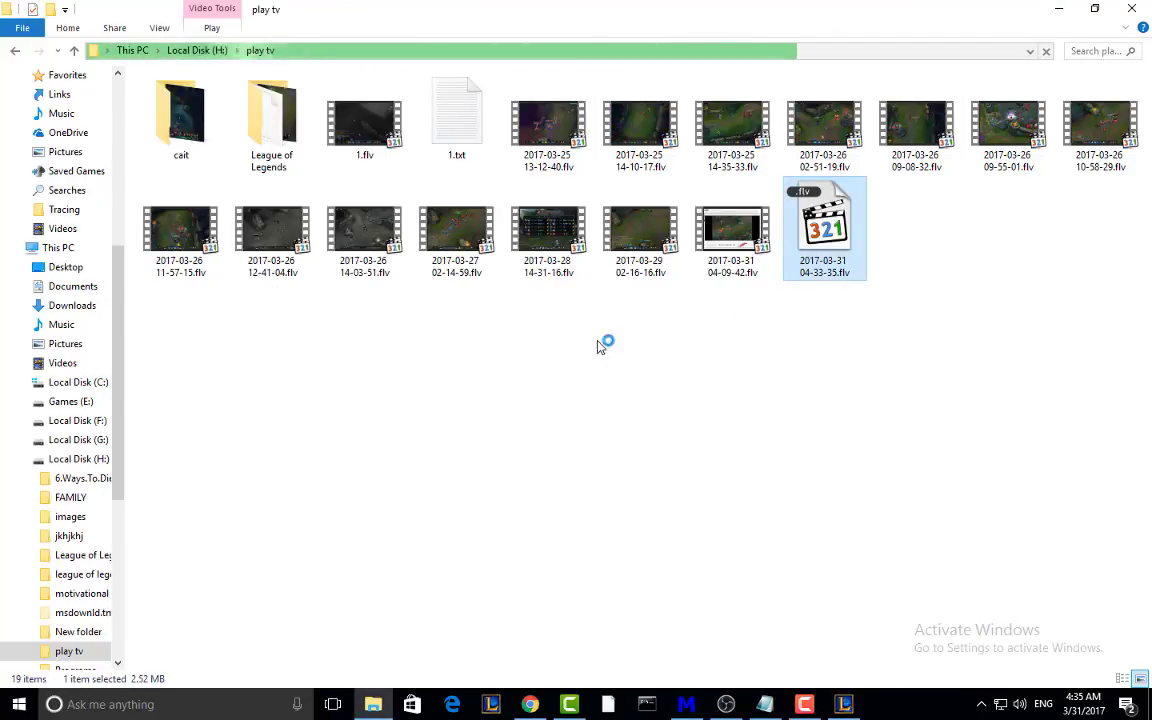
# Step: In Task Manager, end the COM Surrogate background process that is using the most CPU
pyautogui.hotkey('ctrl', 'shift', 'Escape')
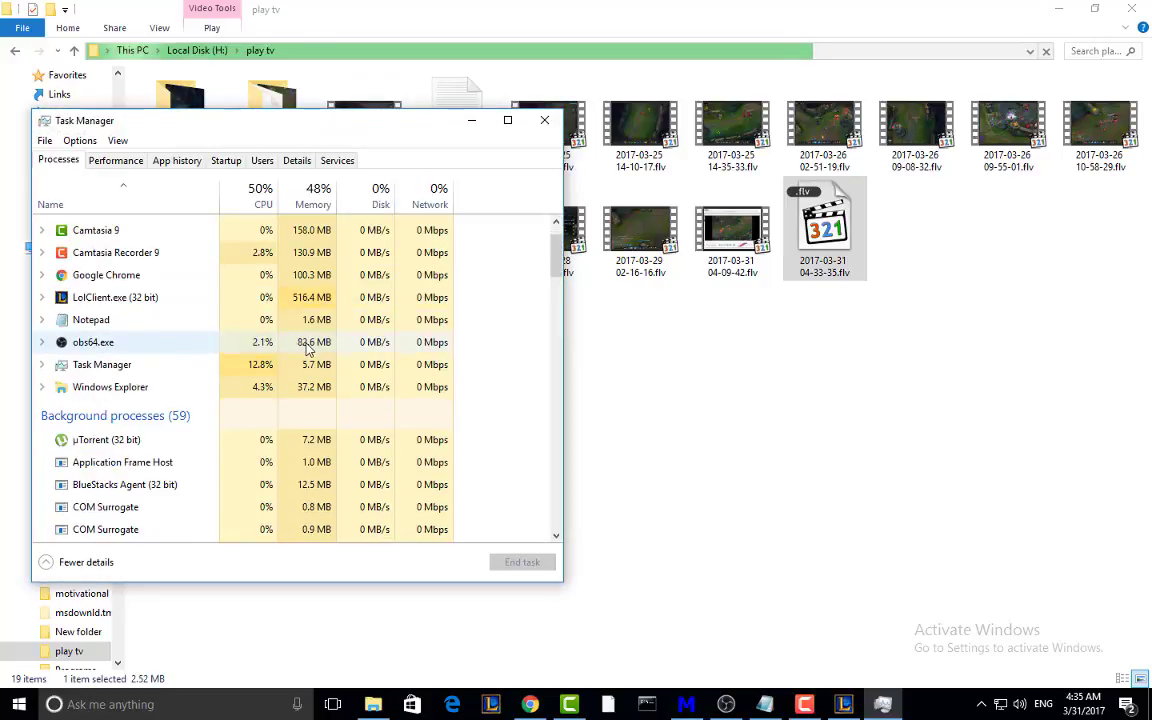
pyautogui.click(208, 366)
pyautogui.scroll(-2, 268, 460)
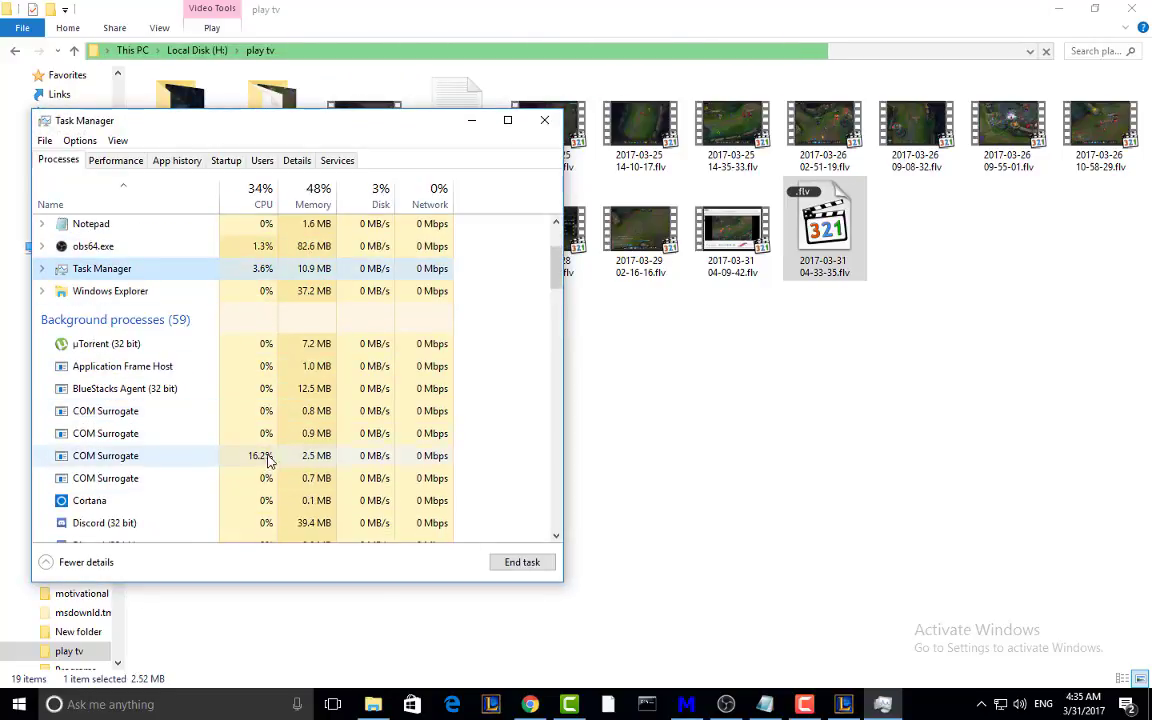
pyautogui.click(268, 457)
pyautogui.click(540, 563)
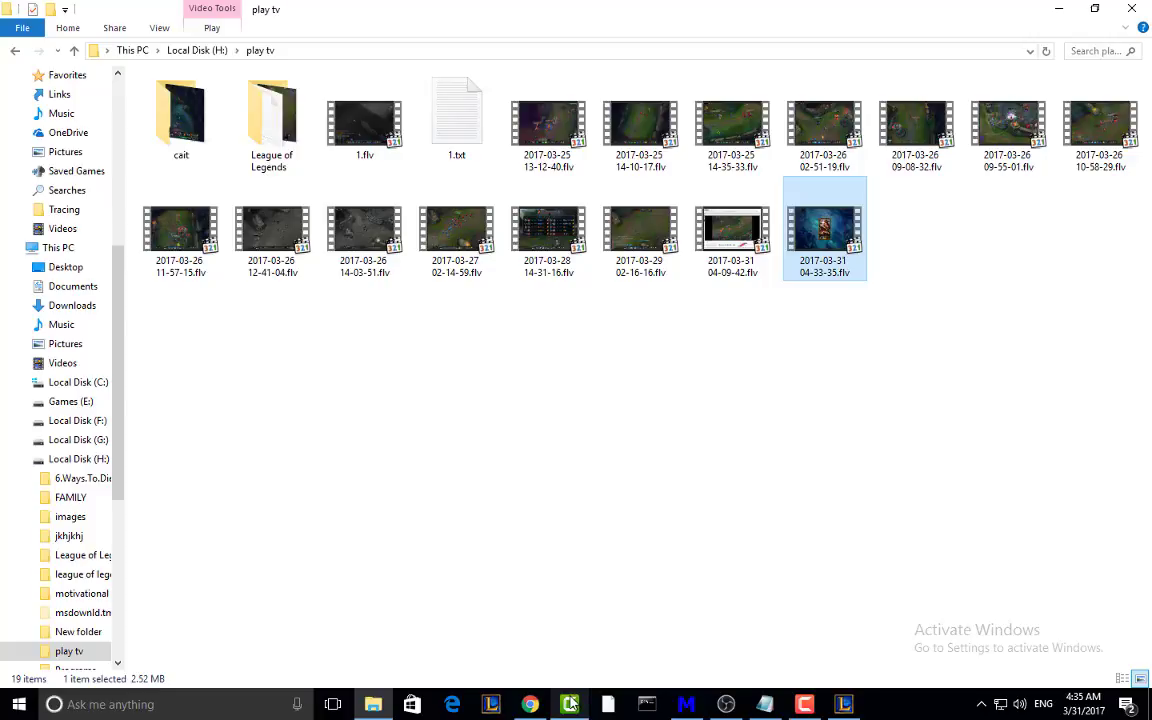
# Step: Clear the Camtasia and File Explorer windows off the desktop and select the Freemake Video Converter shortcut
pyautogui.moveTo(571, 705)
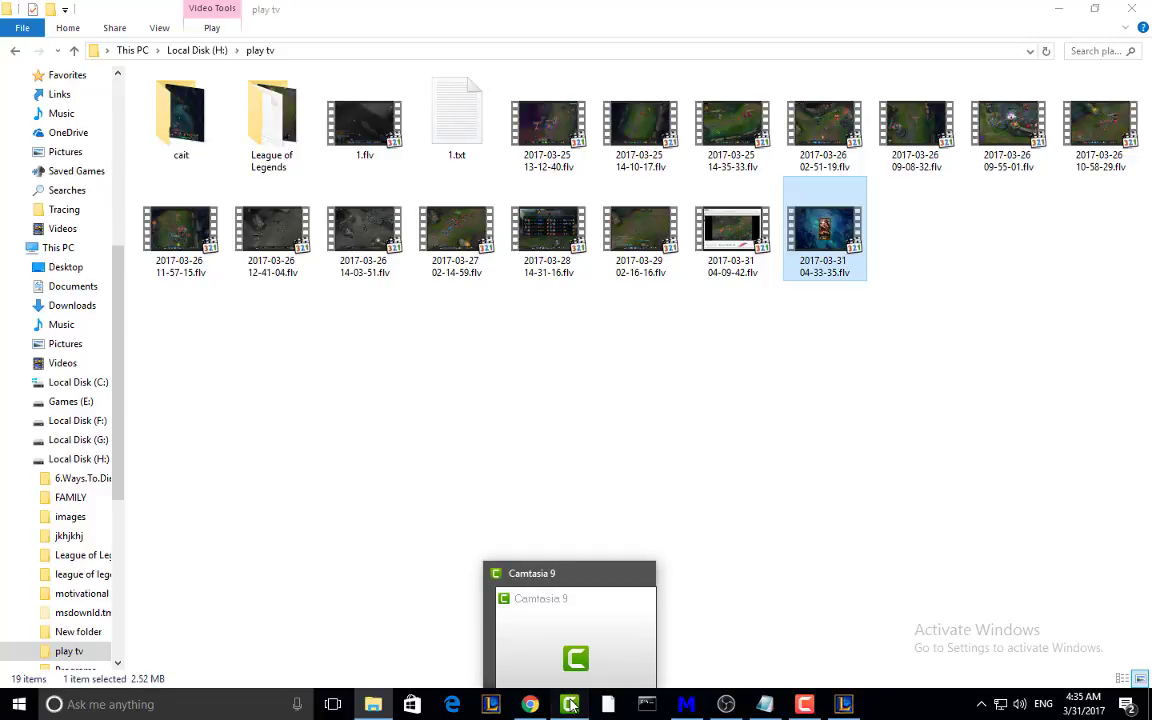
pyautogui.click(571, 705)
pyautogui.click(1059, 12)
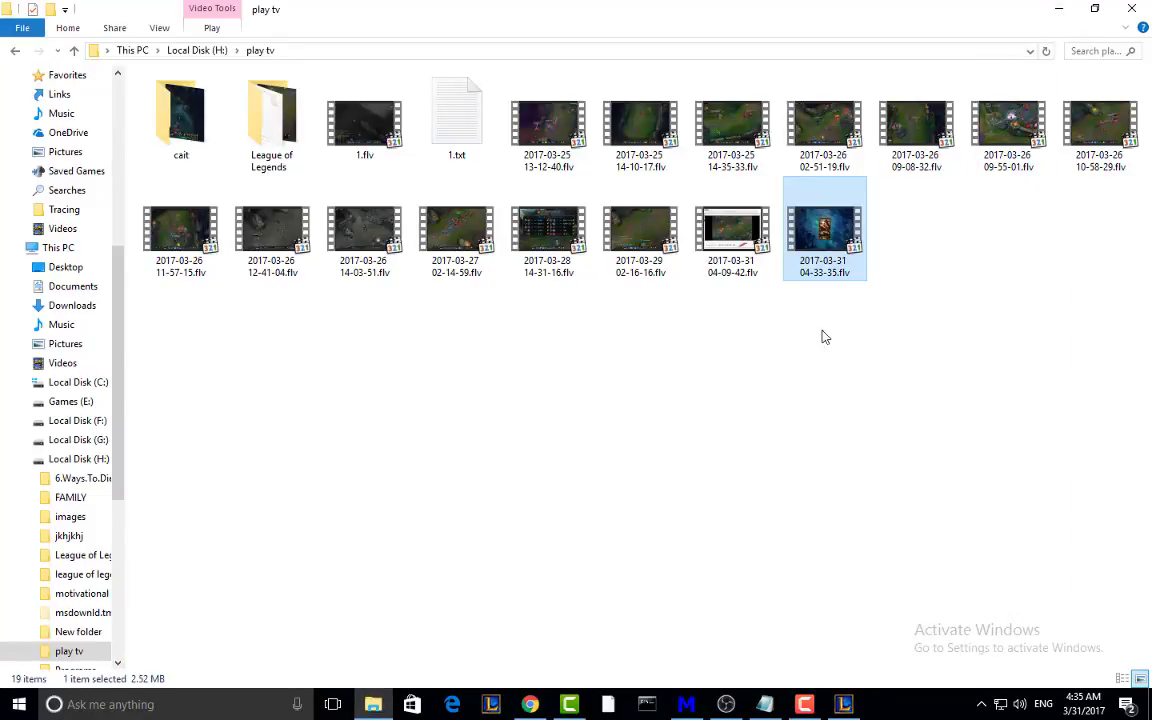
pyautogui.click(1059, 9)
pyautogui.click(33, 178)
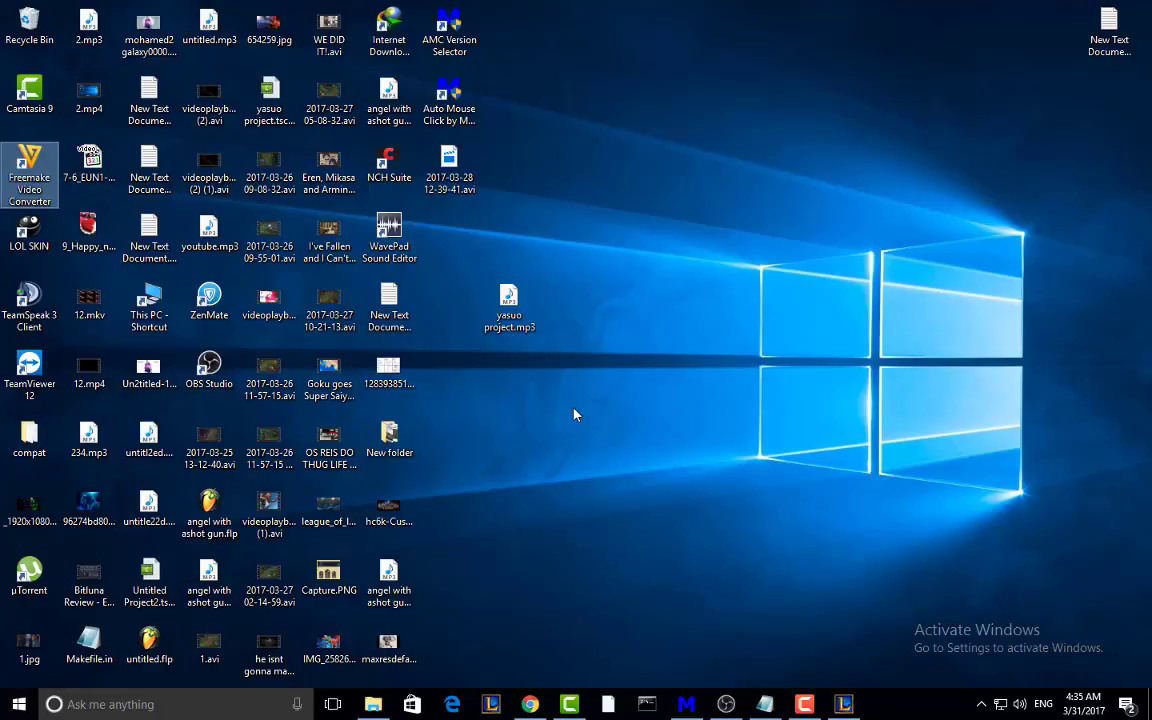
pyautogui.click(467, 168)
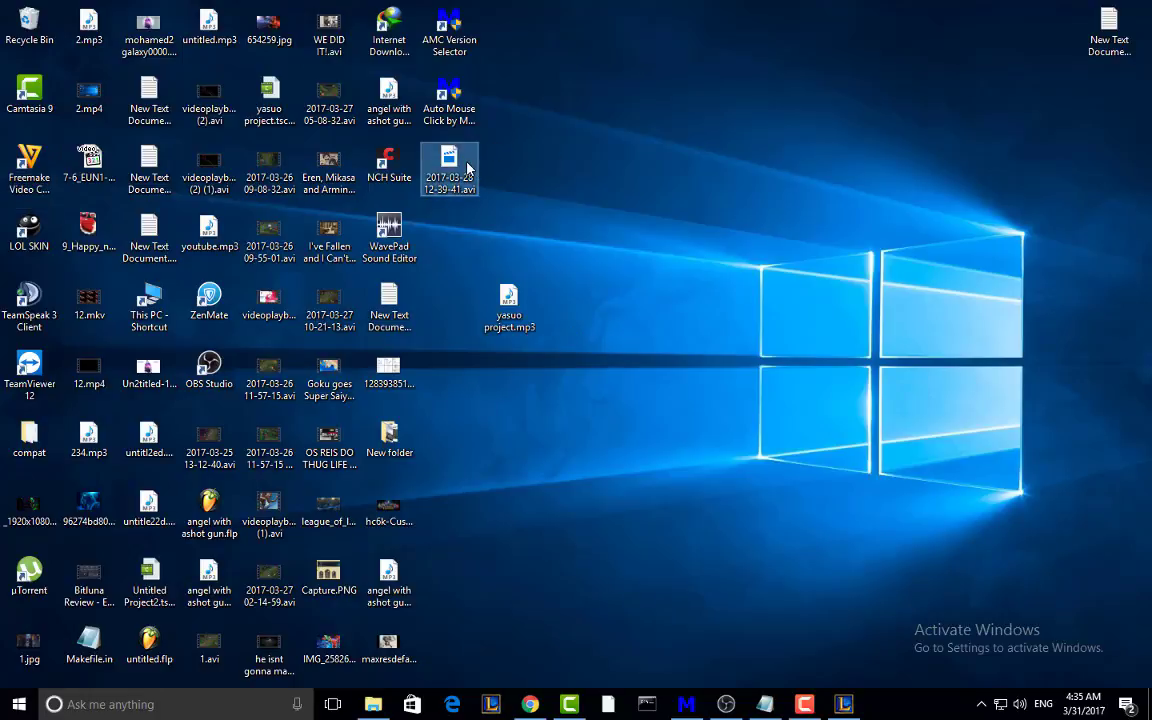
pyautogui.moveTo(456, 165); pyautogui.dragTo(487, 612)
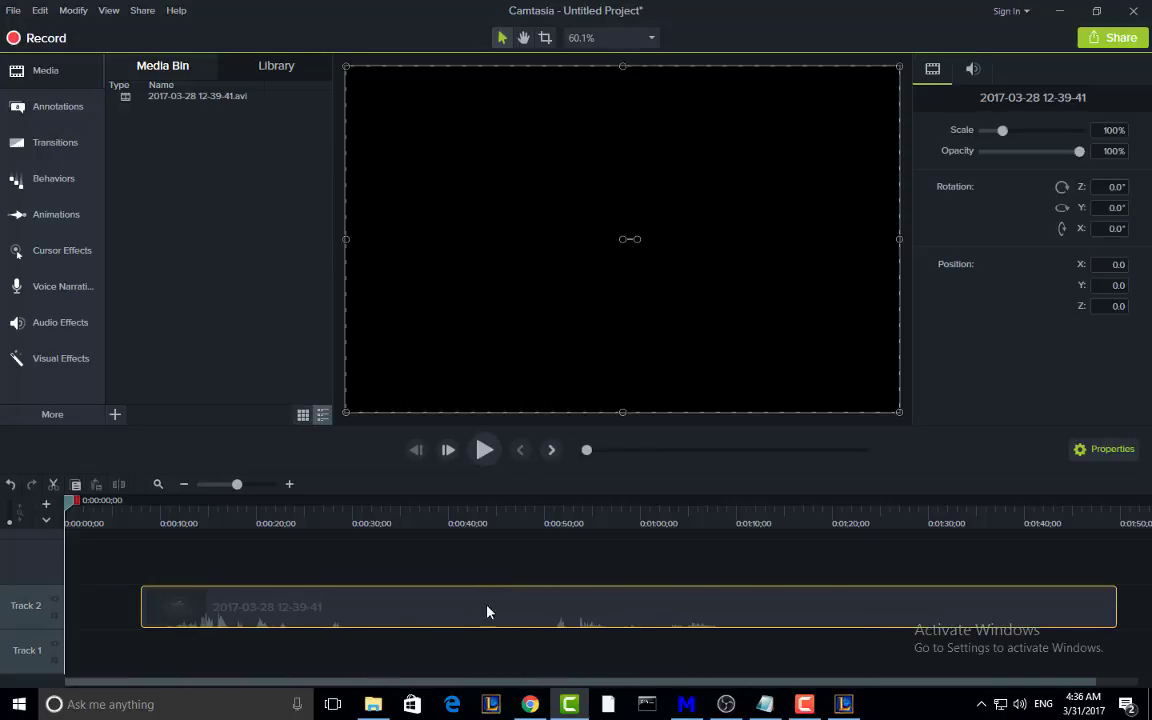
# Step: Preview the clip briefly from about 0:00:32 on the timeline, and minimise Camtasia
pyautogui.click(244, 527)
pyautogui.click(380, 527)
pyautogui.press('space')
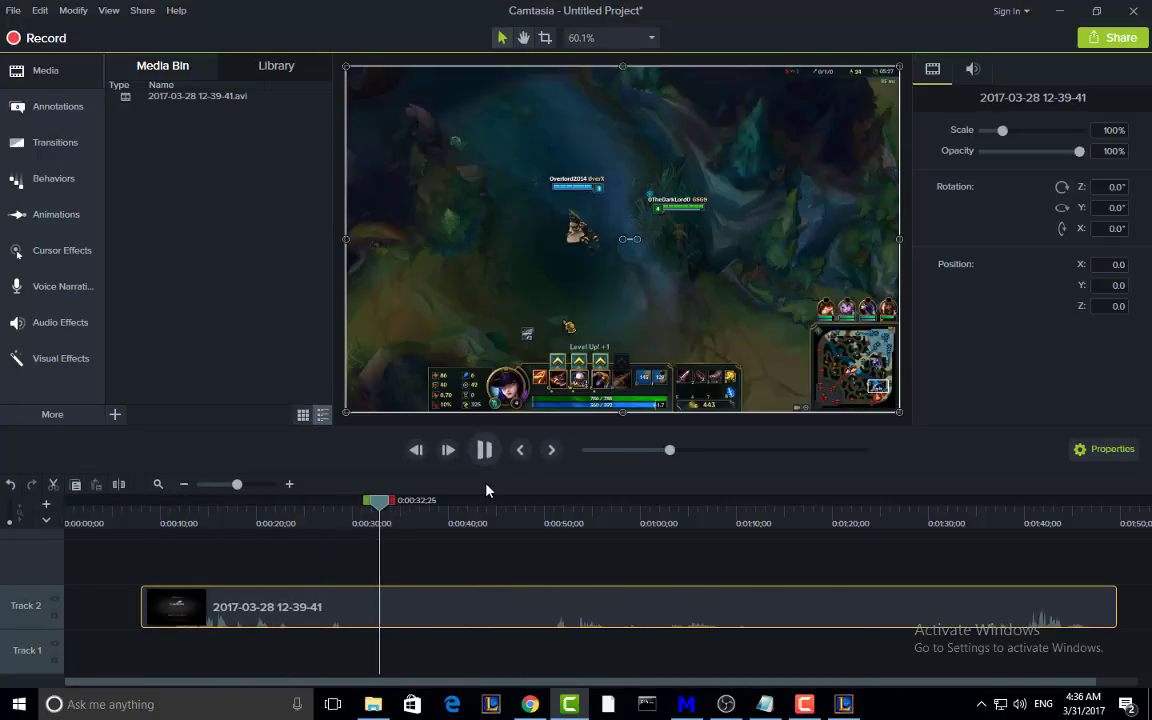
pyautogui.press('space')
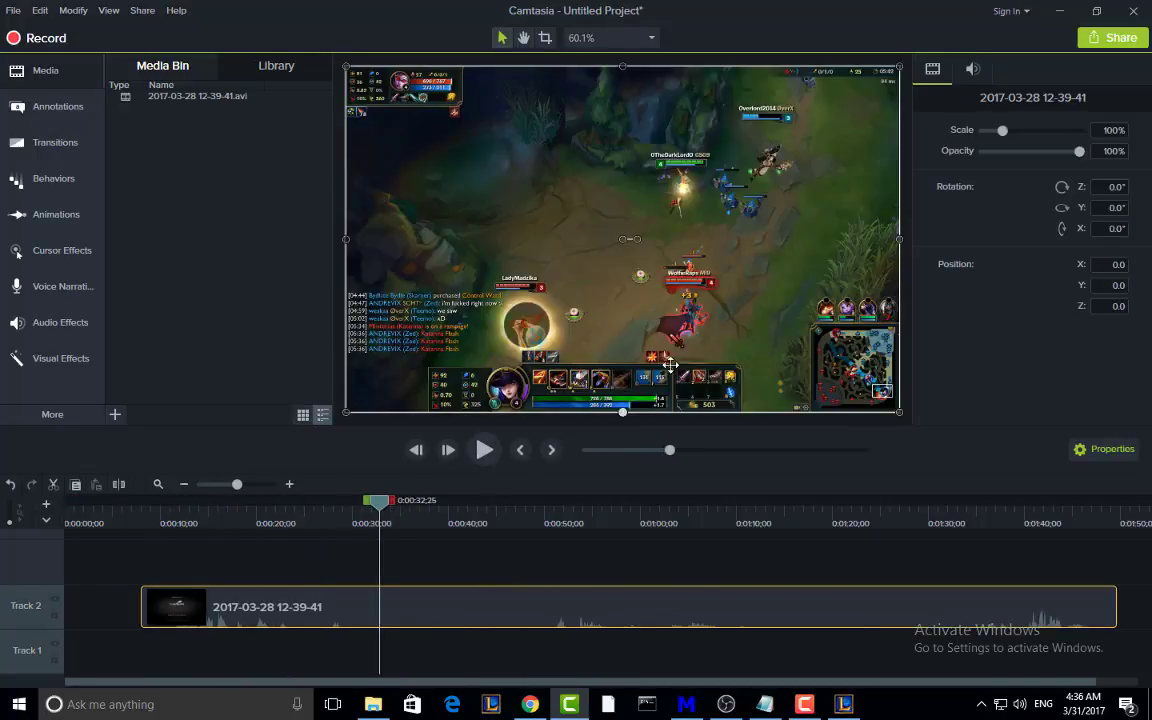
pyautogui.click(1060, 12)
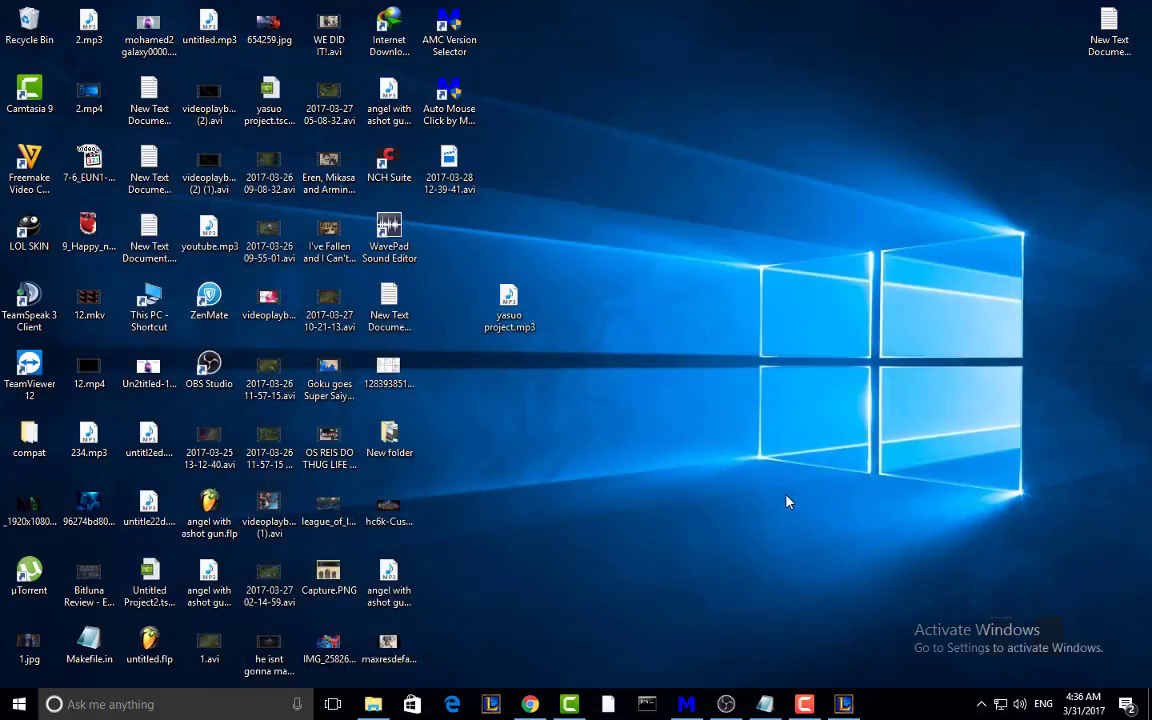
# Step: Switch to the Notepad list of required programs and highlight the entry "Open broadcaster software."
pyautogui.click(764, 700)
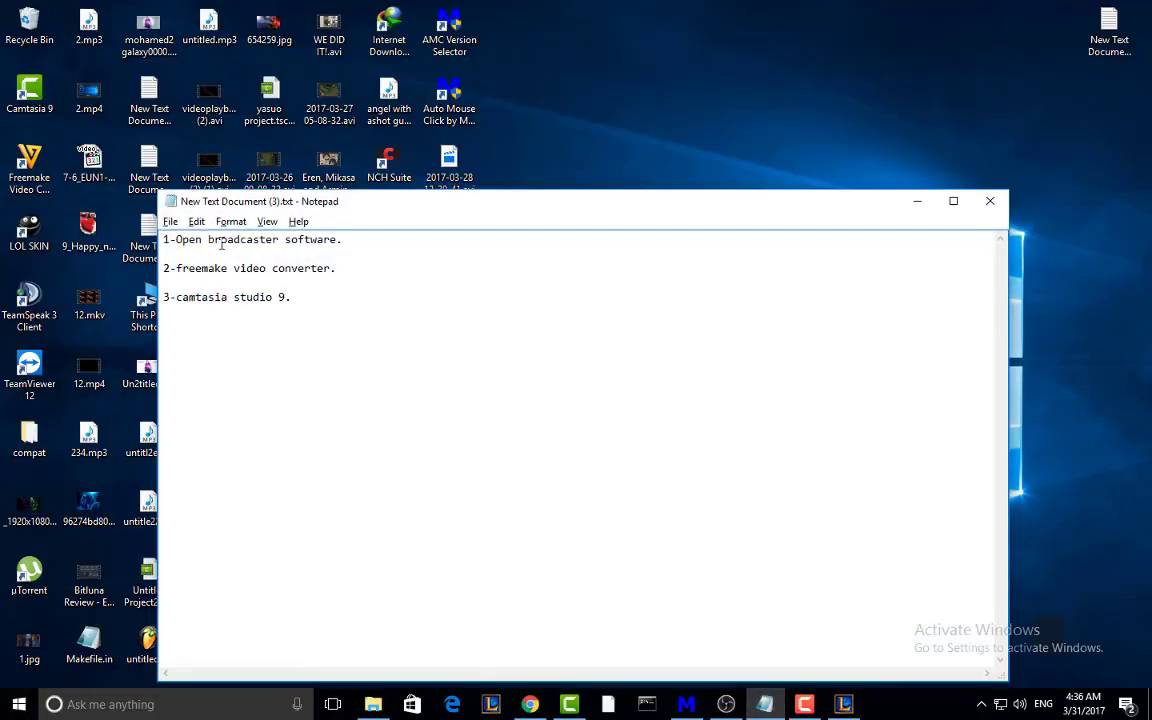
pyautogui.moveTo(175, 240); pyautogui.dragTo(278, 255)
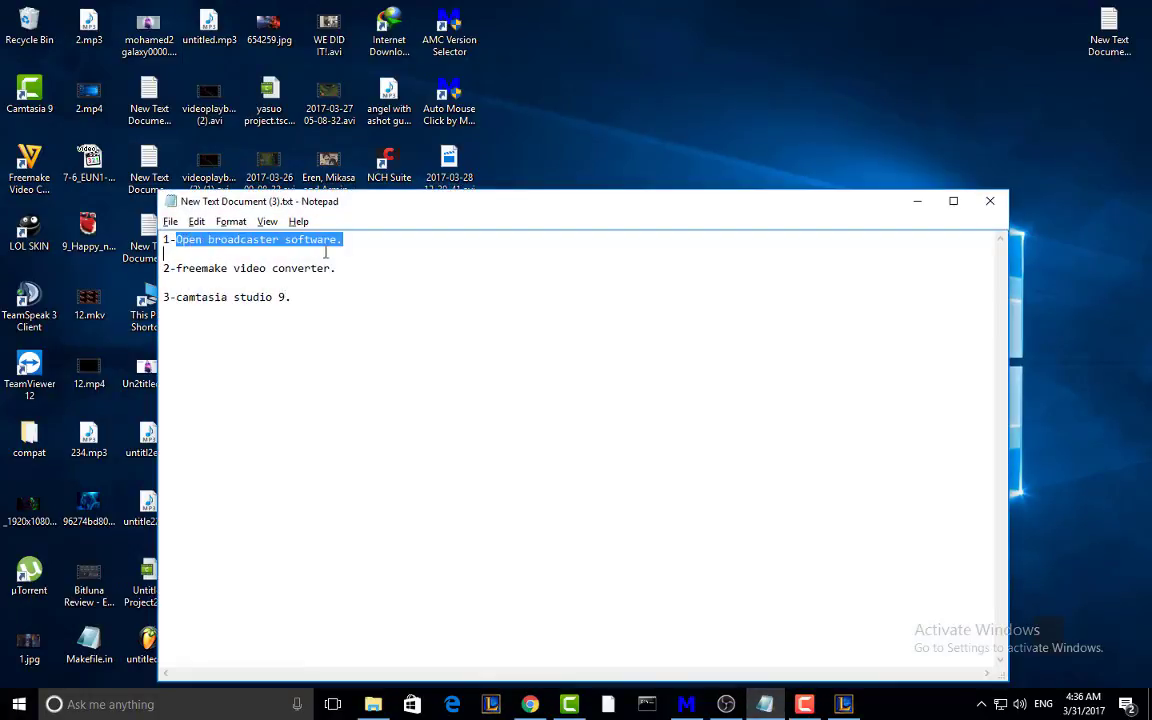
pyautogui.moveTo(349, 244); pyautogui.dragTo(196, 244)
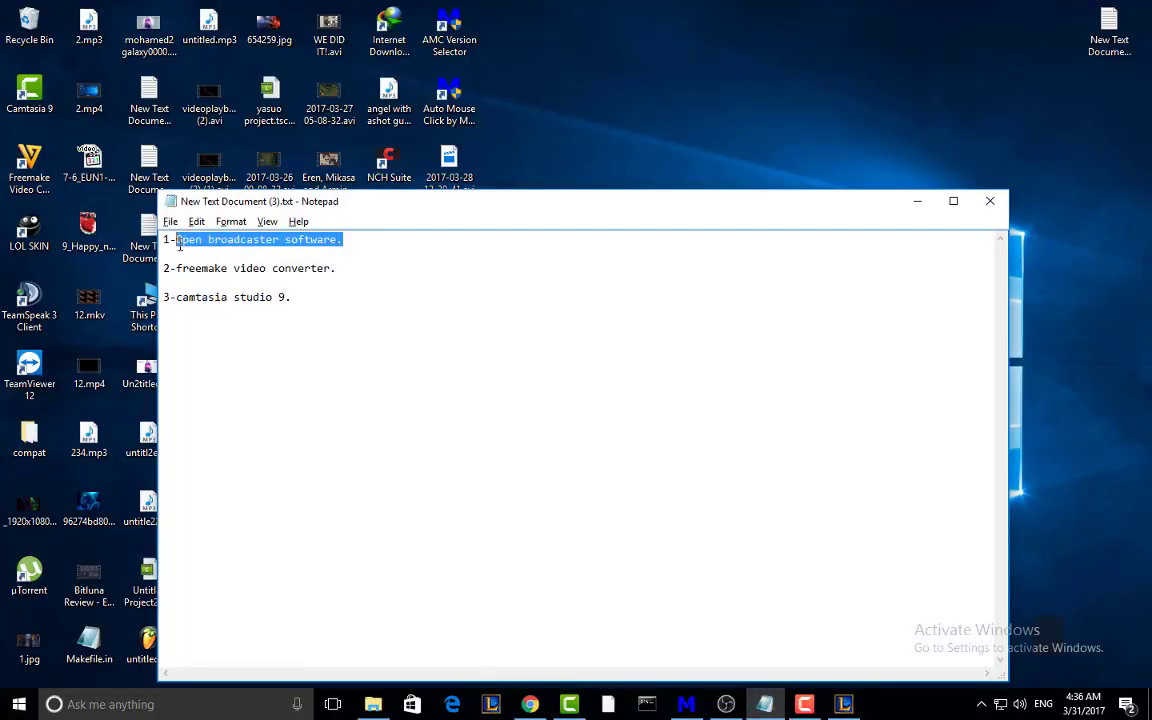